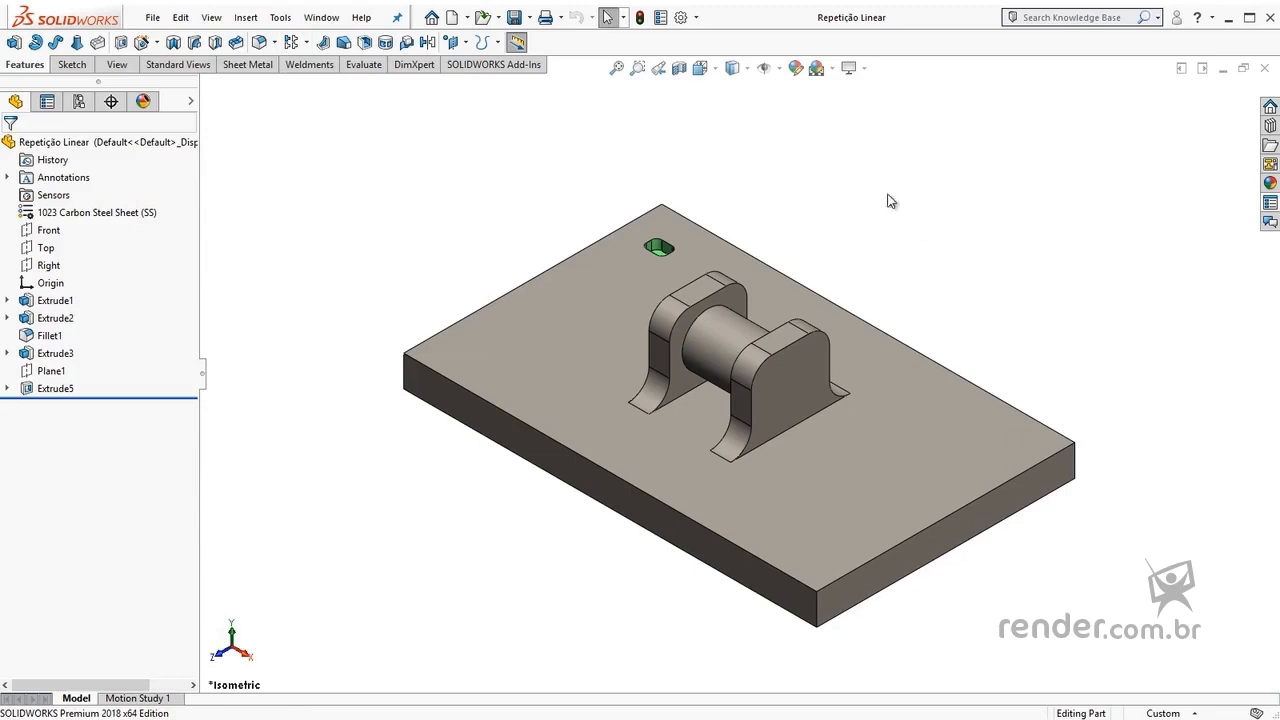
Step: Start a linear pattern with Direction 1 along the plate's long rear edge and a spacing of 0.30 in
middle_click_drag(522, 164, 558, 286)
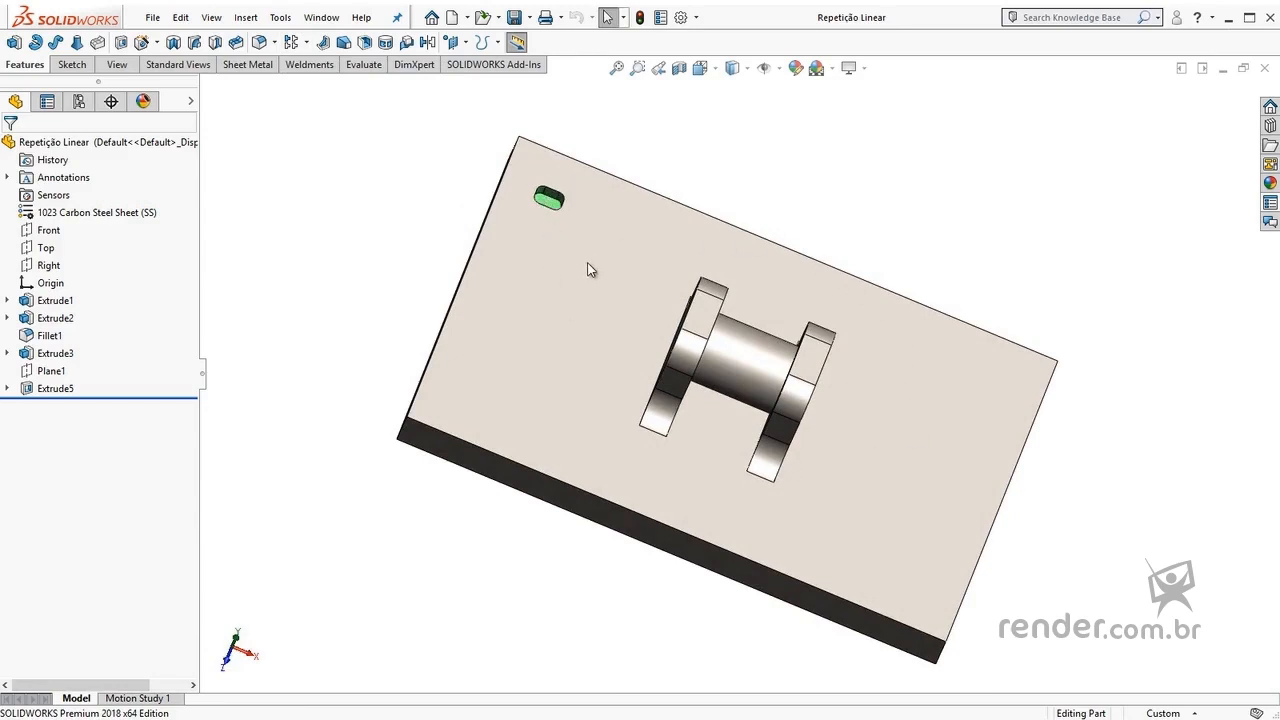
key("ctrl+7")
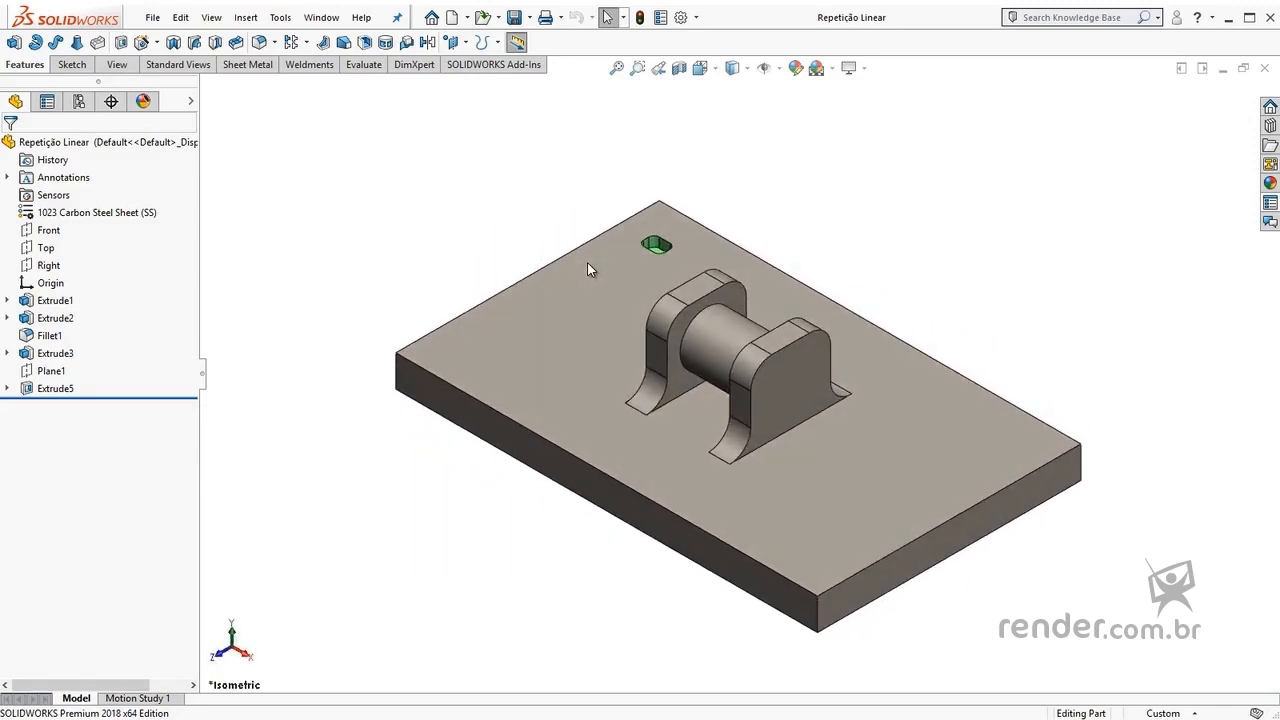
left_click(290, 43)
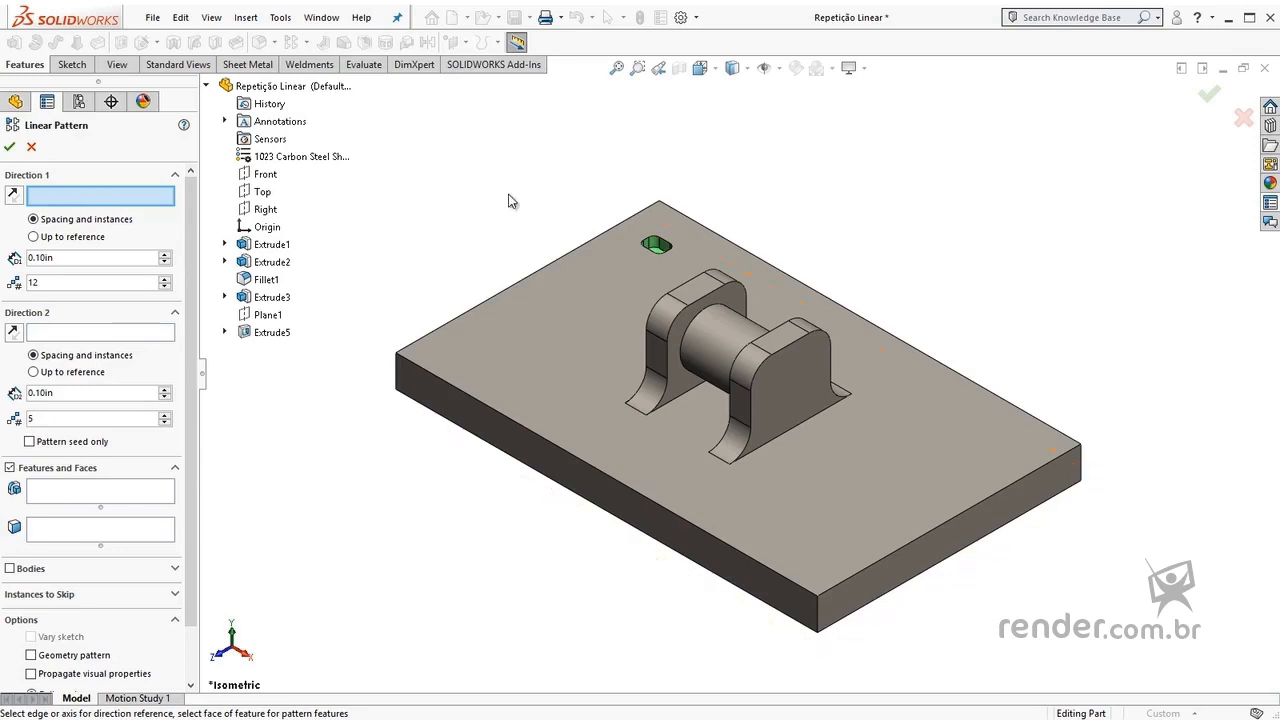
left_click(678, 211)
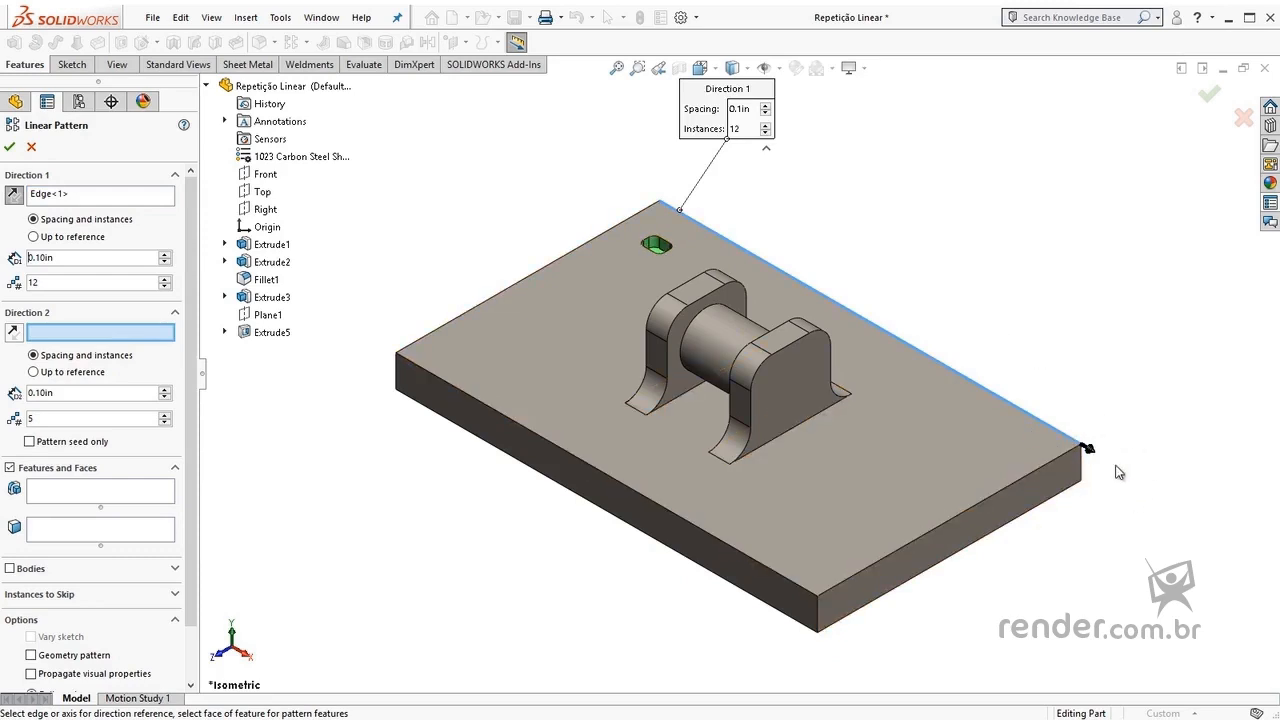
left_click(14, 198)
left_click_drag(36, 257, 55, 257)
type("3")
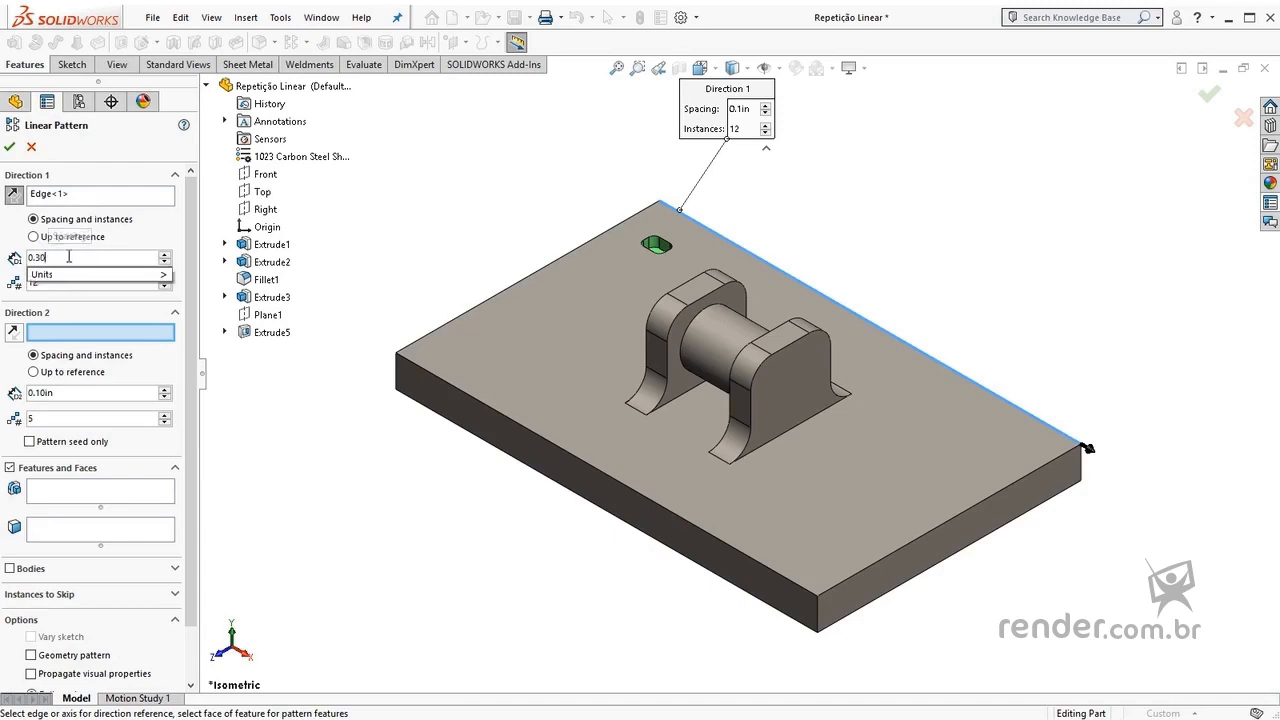
key("Return")
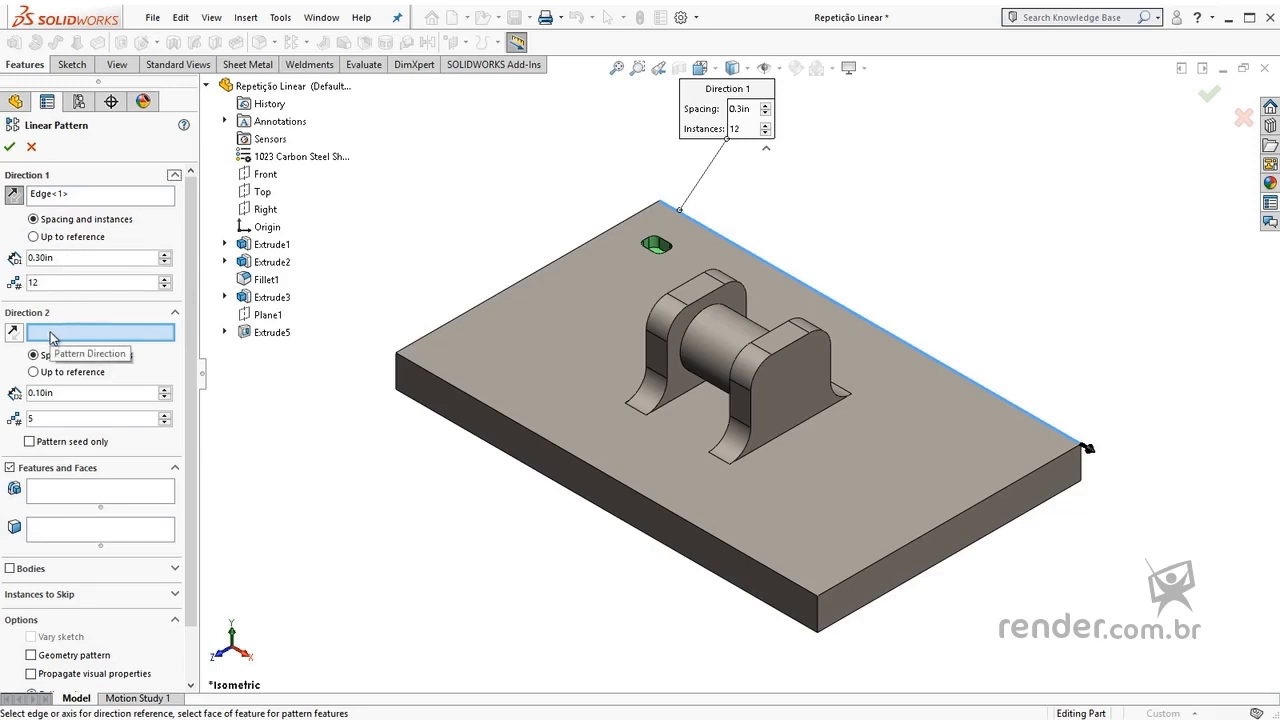
Step: Define Direction 2 along the plate's short edge near the slot, reverse it toward the plate's interior, and set its spacing to 0.43 in
left_click(440, 326)
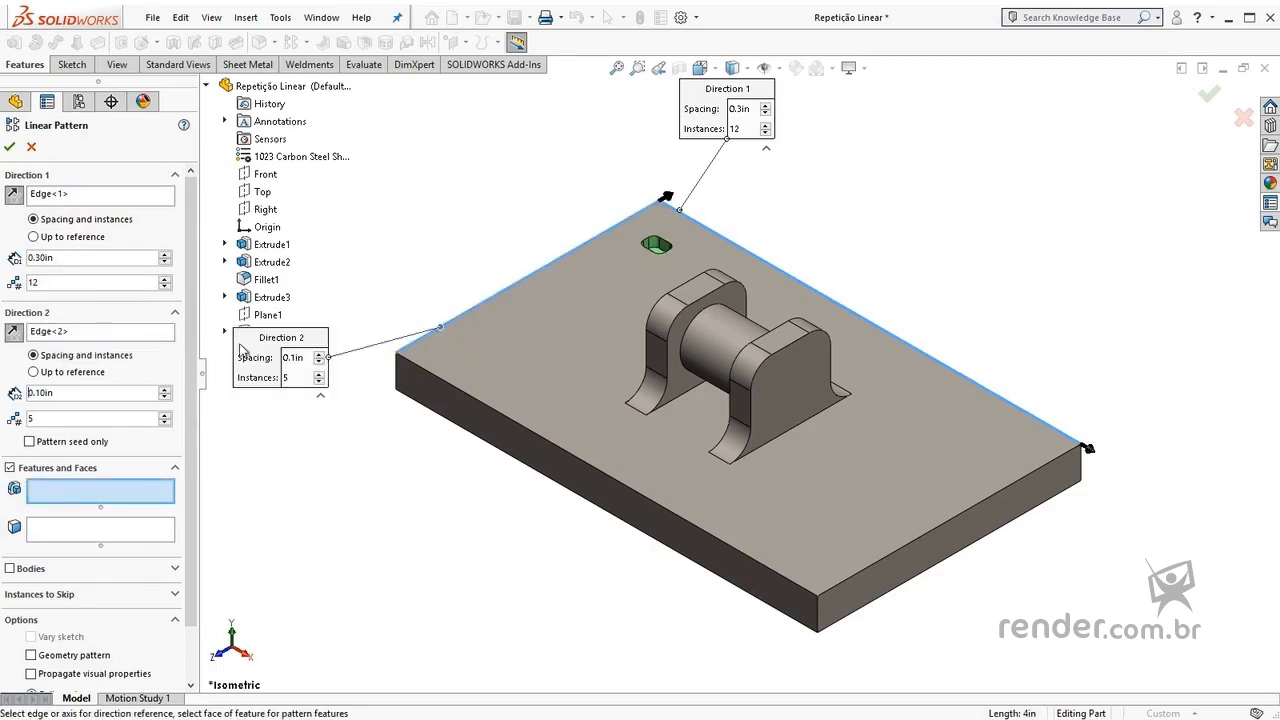
left_click(14, 331)
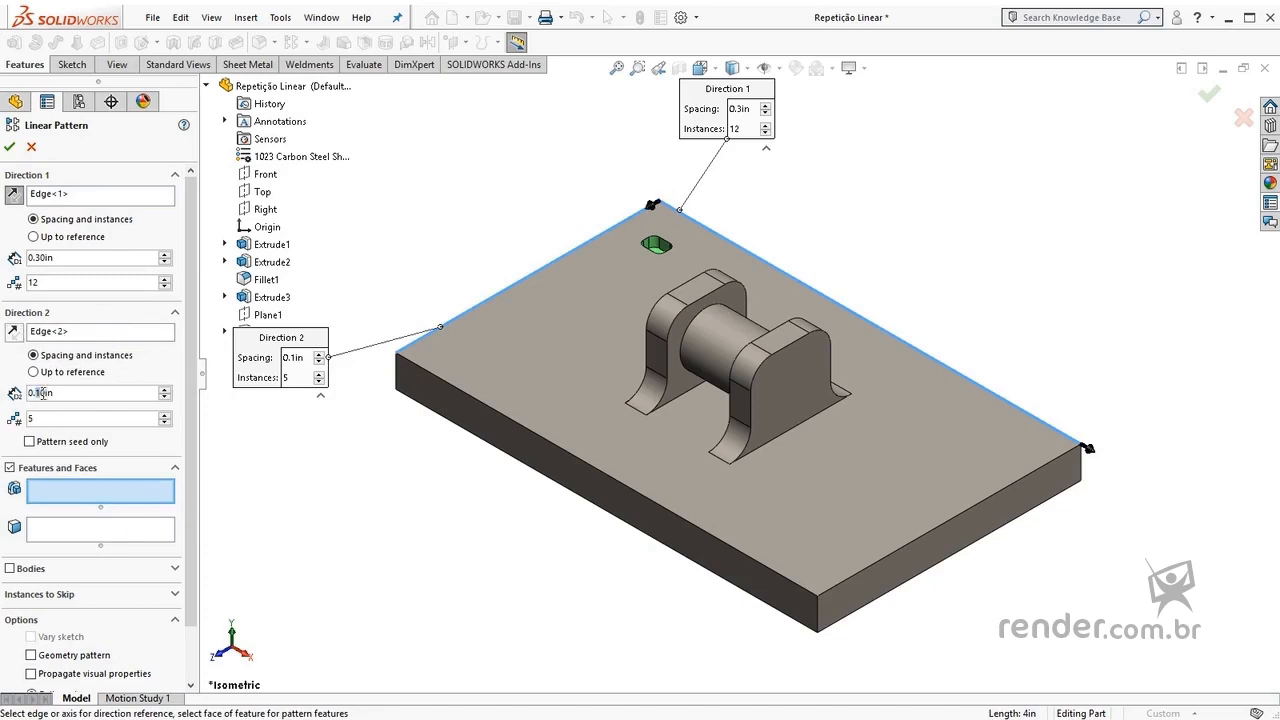
left_click_drag(42, 393, 83, 395)
type("43")
mouse_move(82, 415)
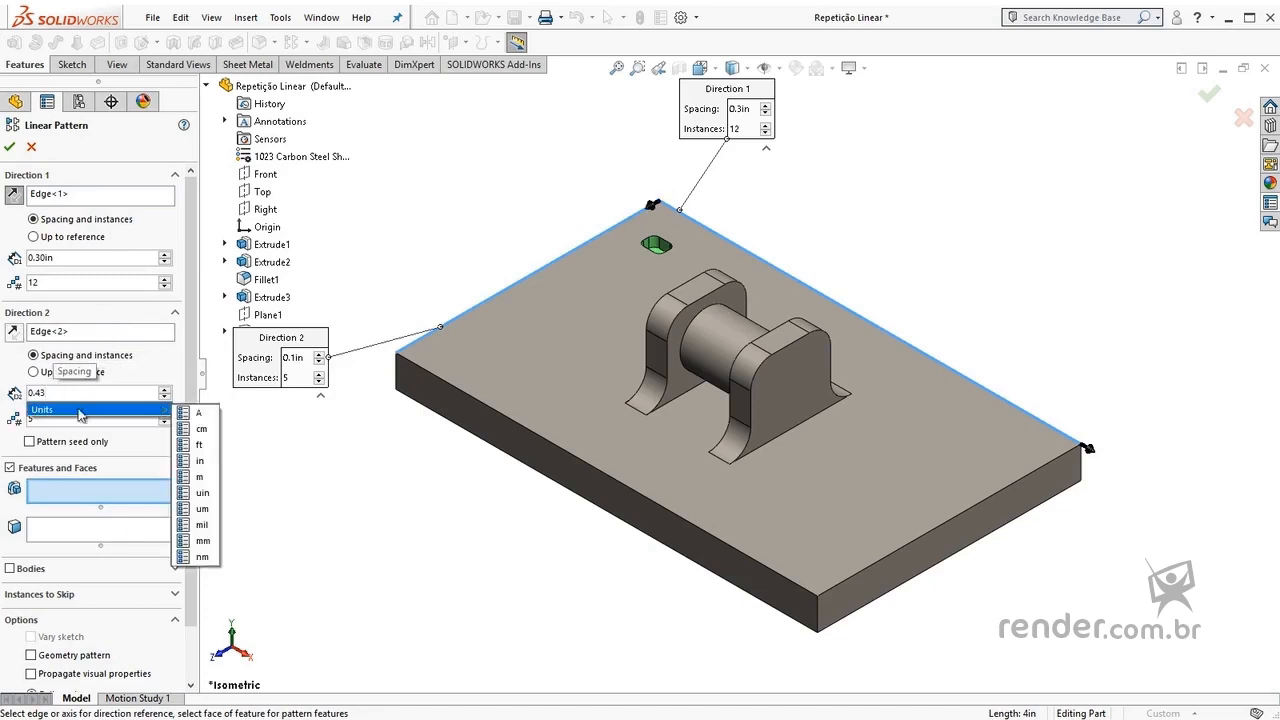
key("Return")
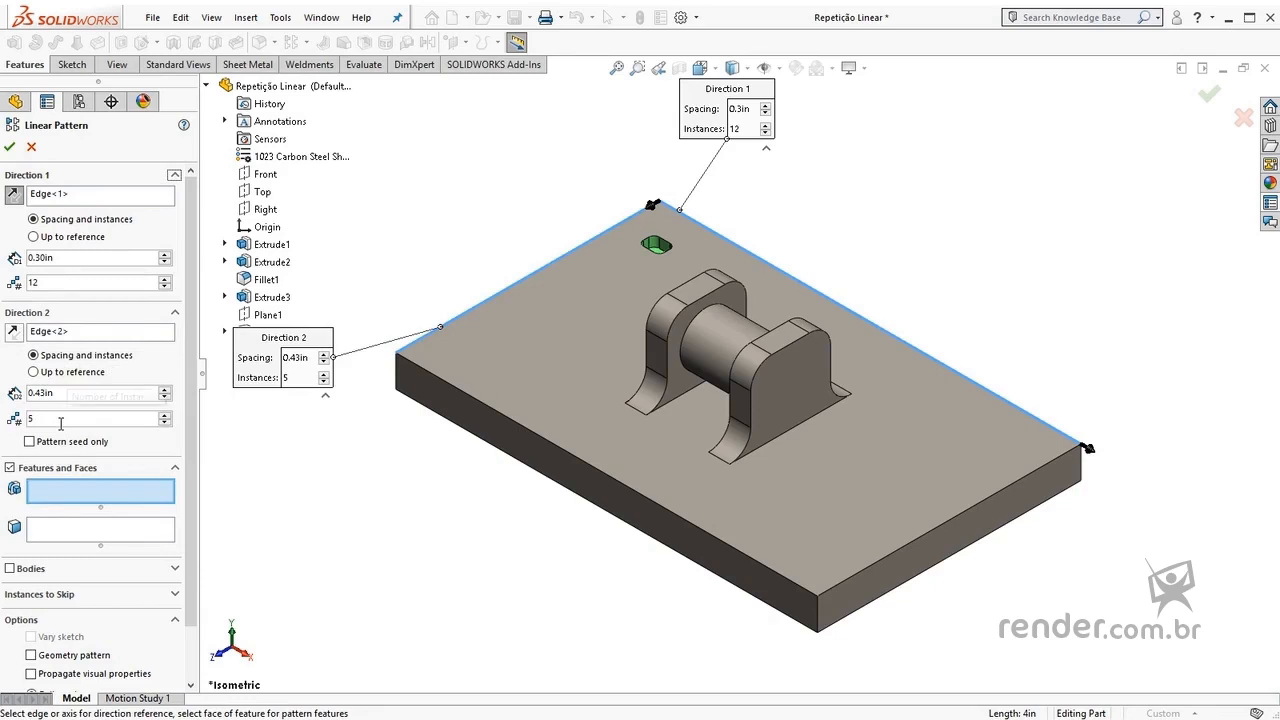
Step: Choose the green slot cut, Extrude5, as the feature to pattern
key("f")
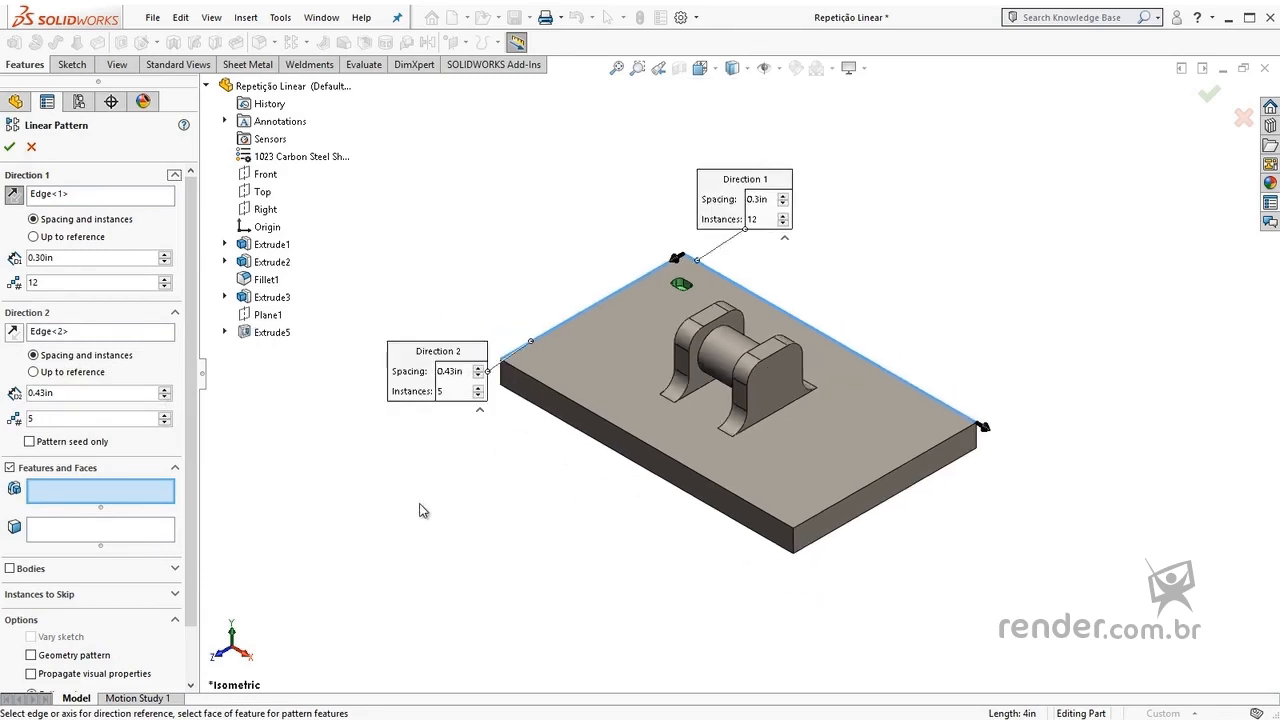
scroll(127, 408, "down", 3)
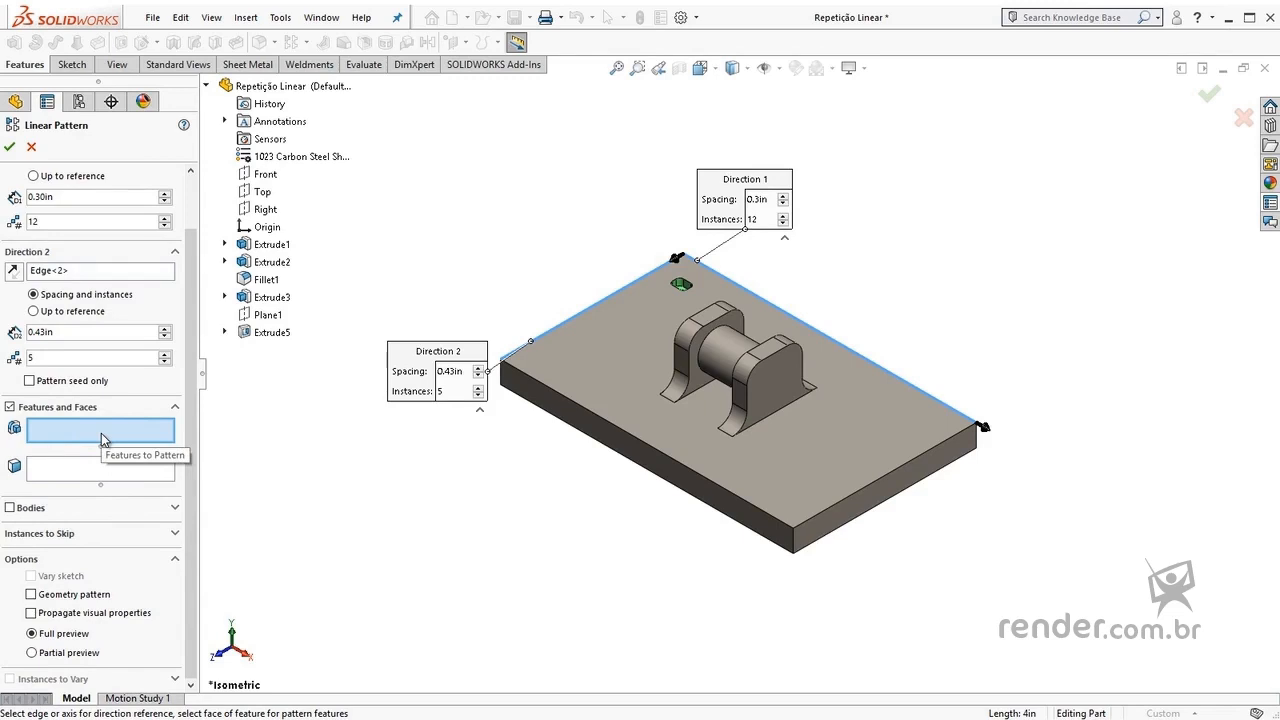
left_click(266, 336)
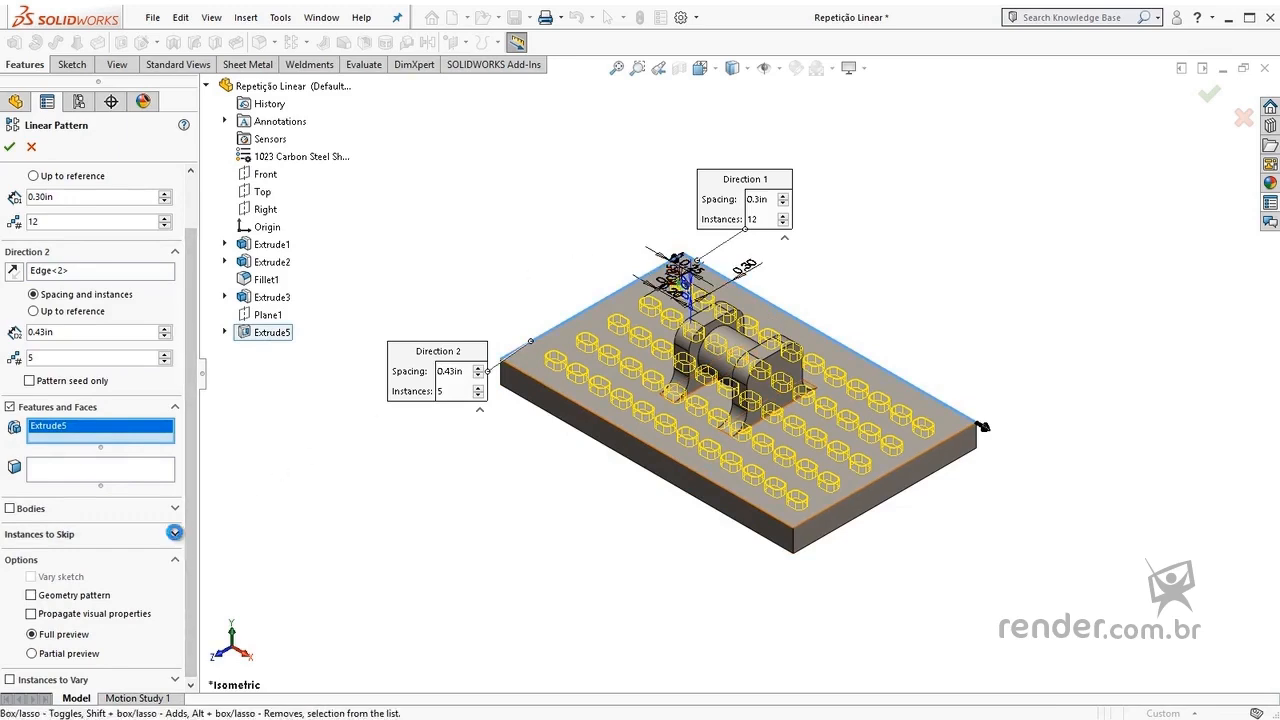
Step: Skip the instances under the bracket and cylinder, (5,2), (5,3), (5,4), (6,3), (7,3), (8,2), (8,3) and (8,4), and create the pattern
left_click(174, 532)
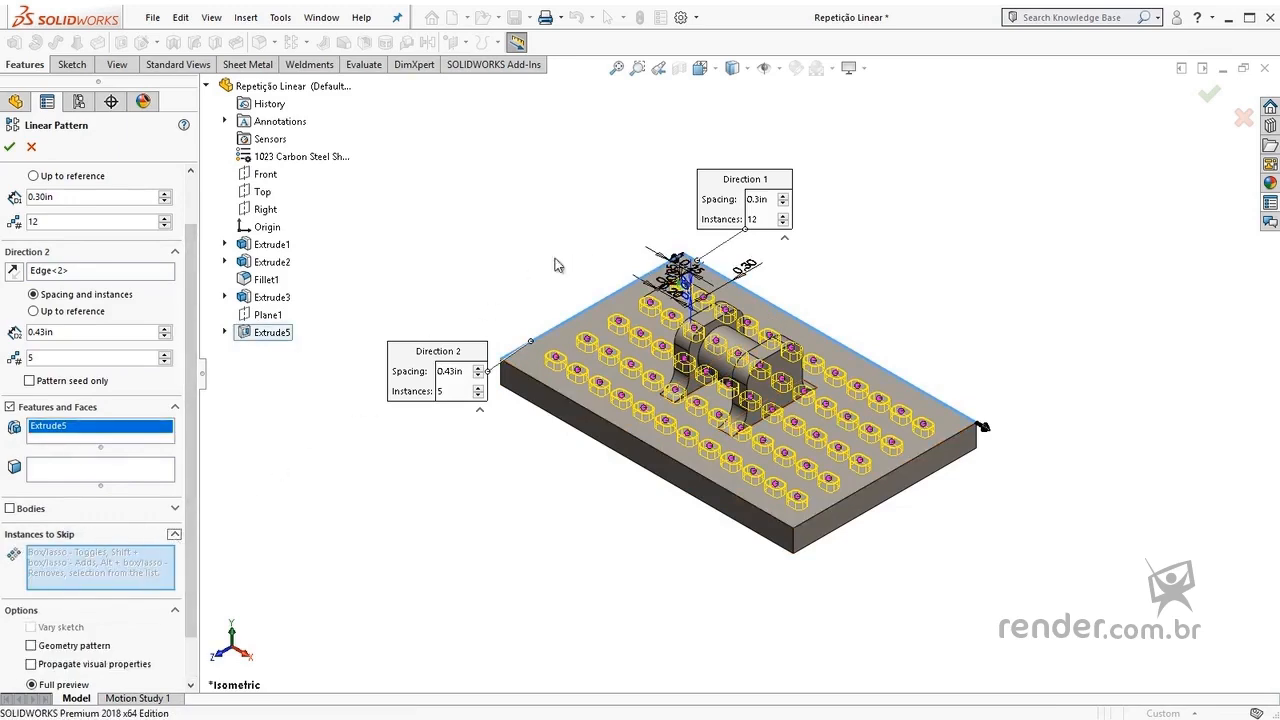
left_click(700, 67)
left_click(723, 109)
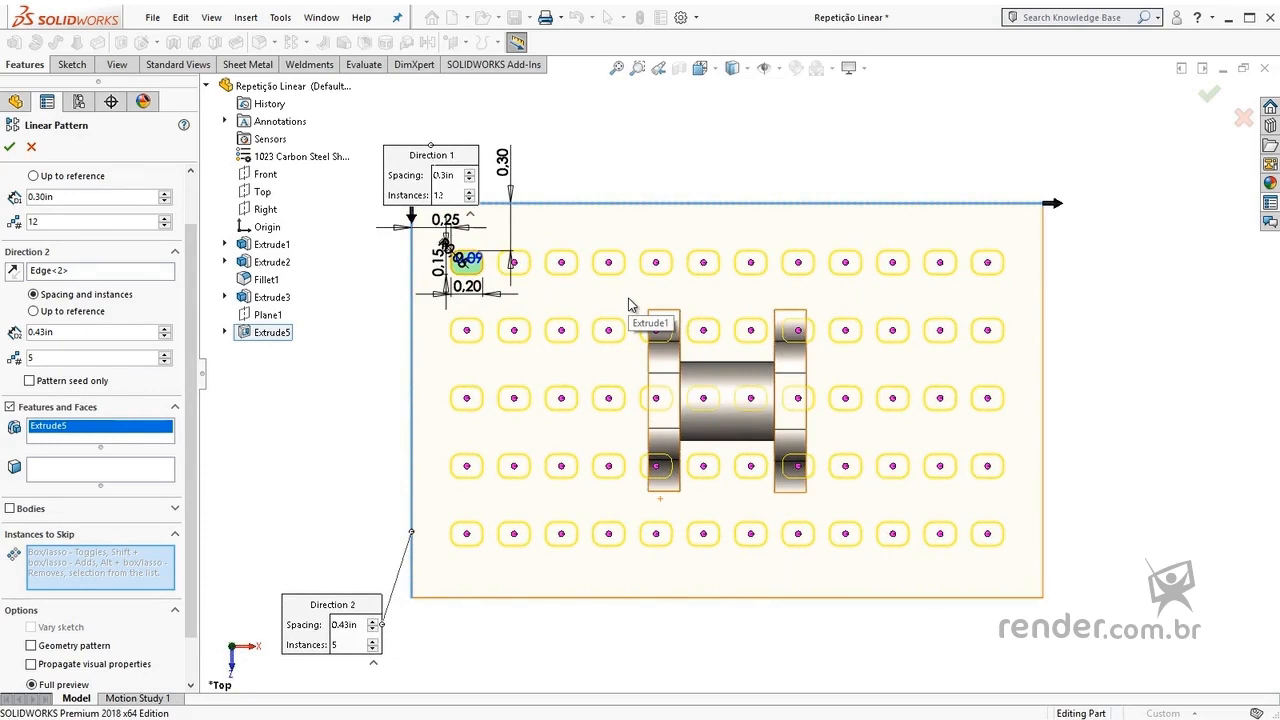
left_click(656, 330)
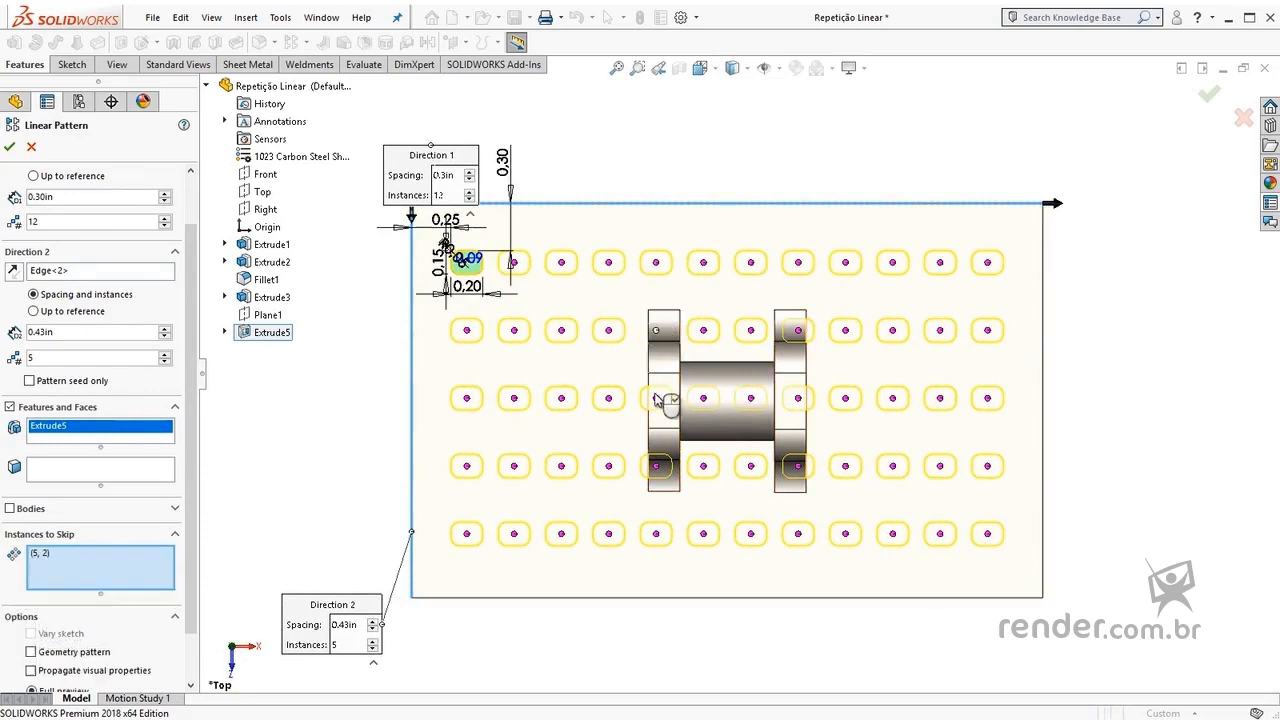
left_click(656, 398)
left_click(656, 466)
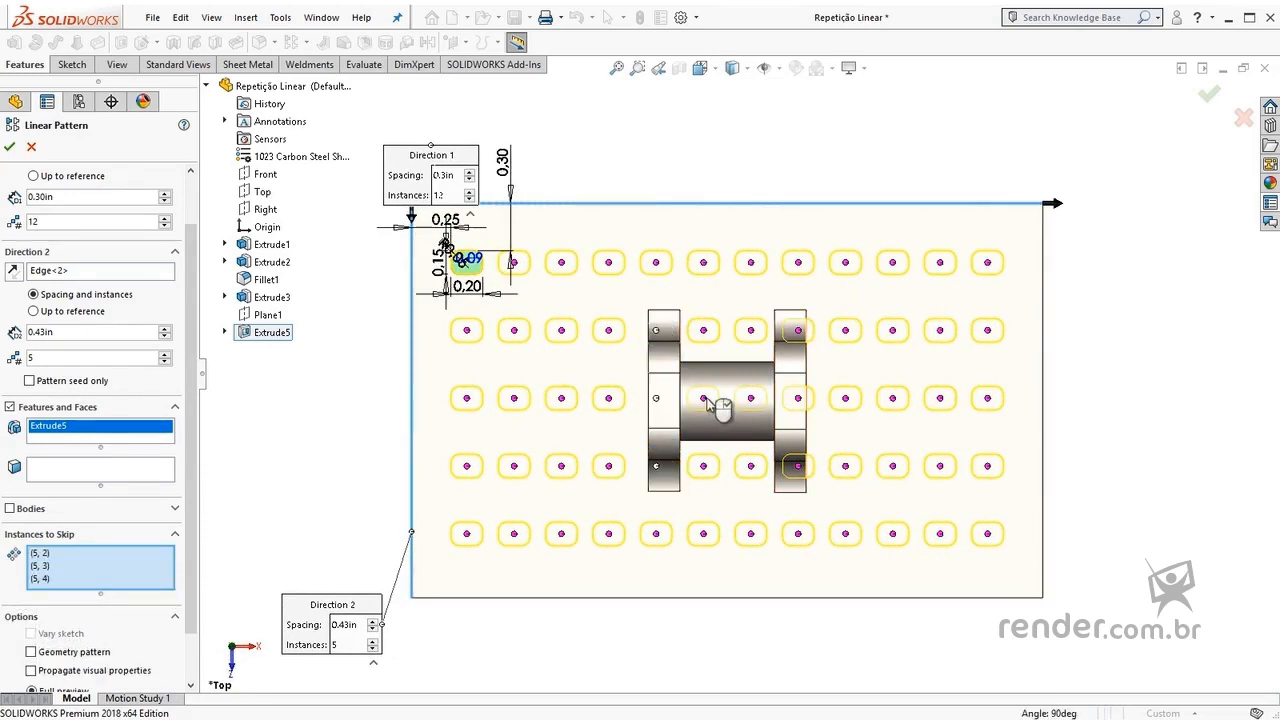
left_click(703, 398)
left_click(751, 398)
left_click(798, 331)
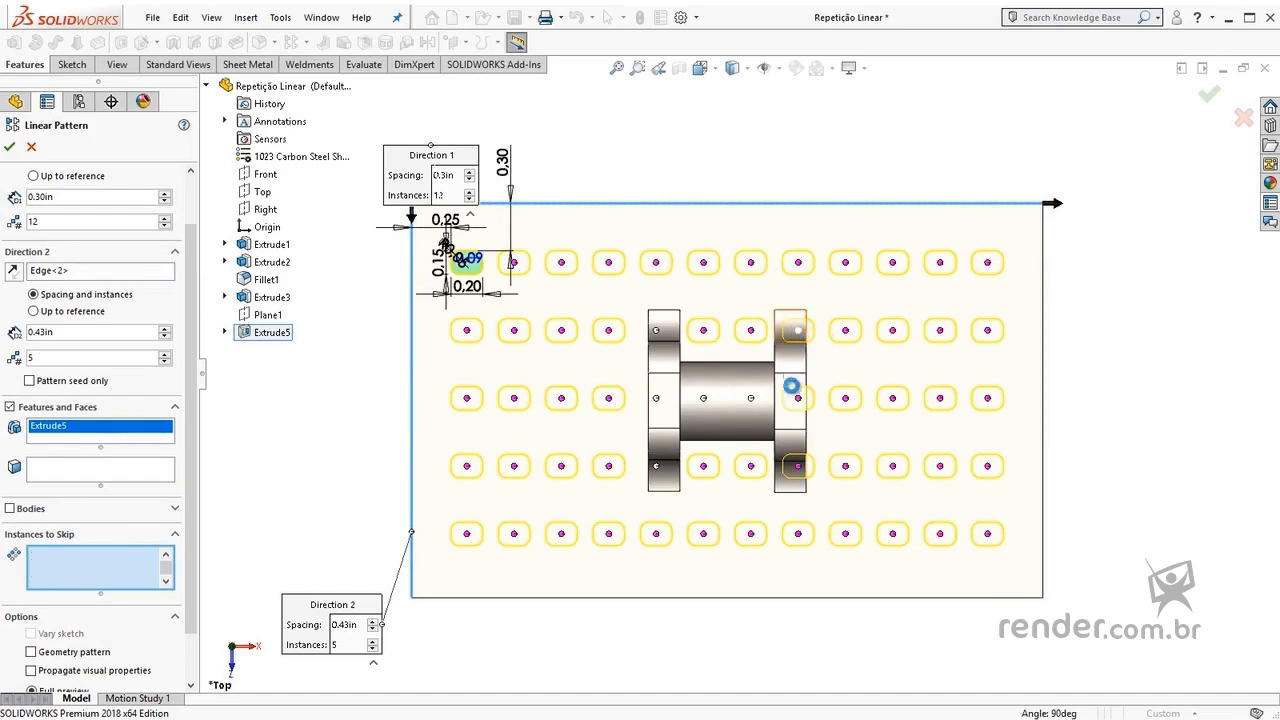
left_click(798, 398)
left_click(798, 466)
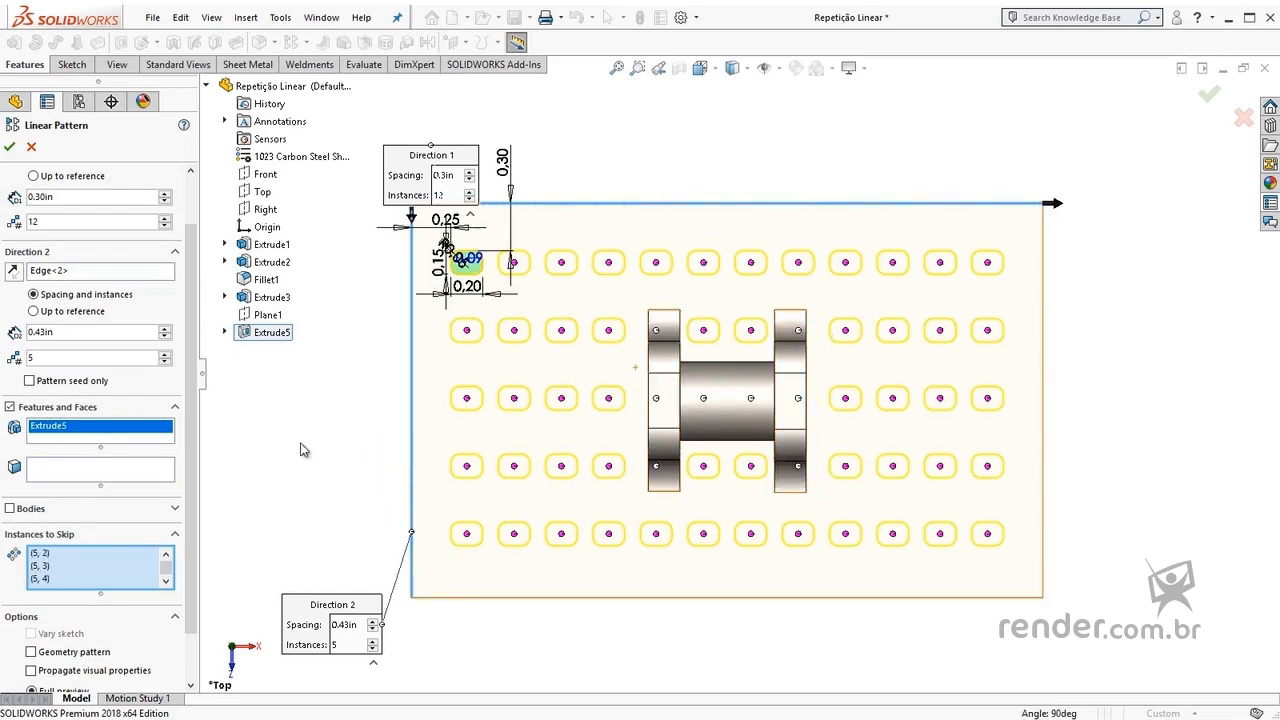
scroll(200, 504, "down", 2)
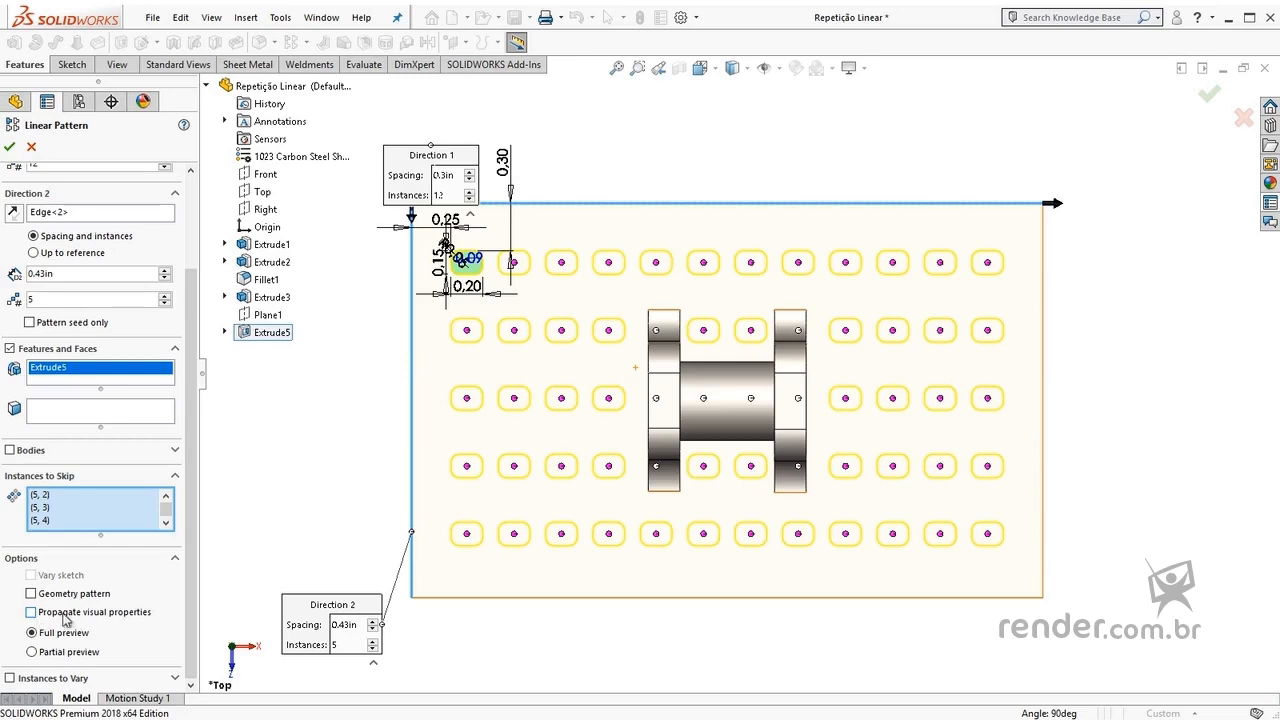
left_click(12, 147)
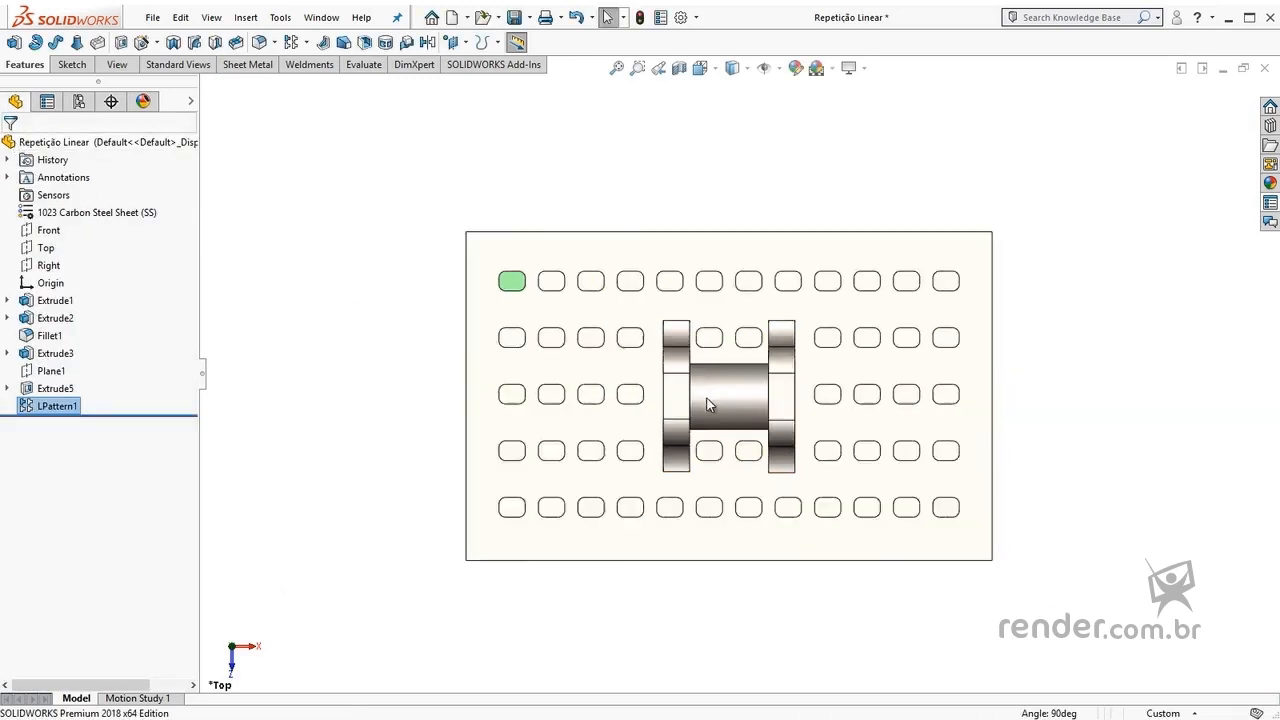
Step: Edit the linear pattern to propagate visual properties, so the patterned slots take the seed slot's green colour
scroll(708, 401, "up", 2)
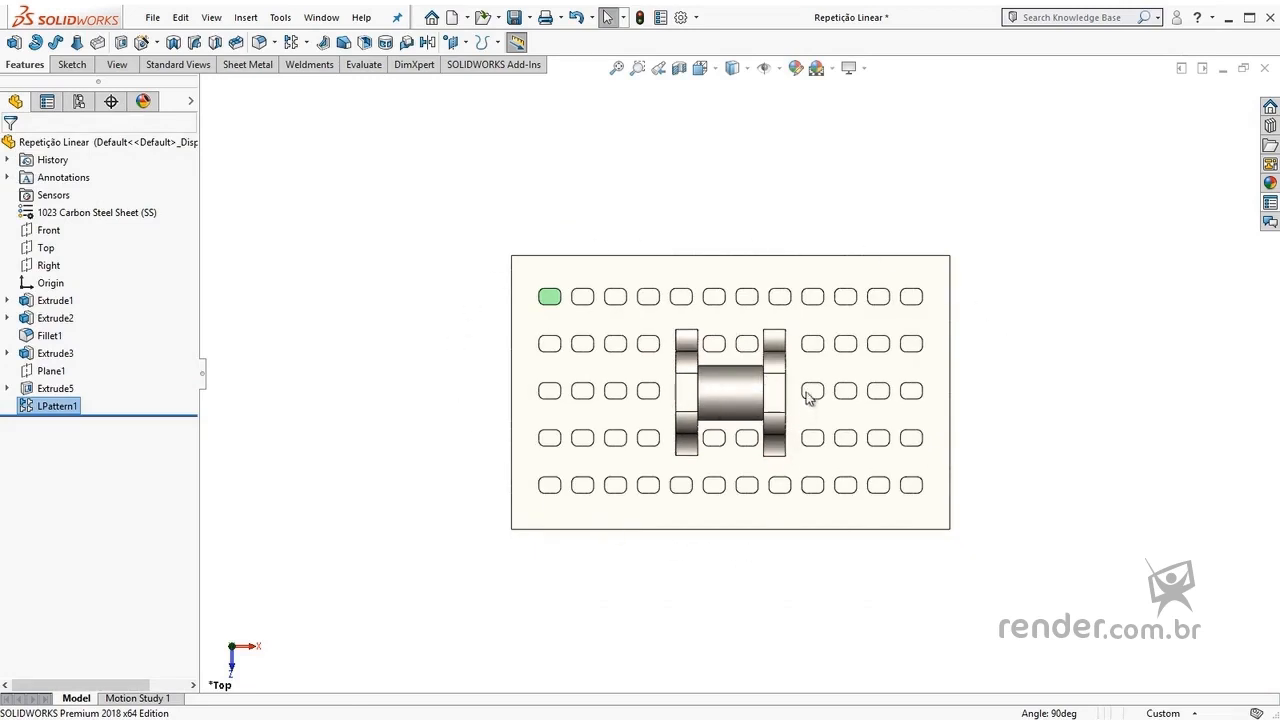
key("ctrl+7")
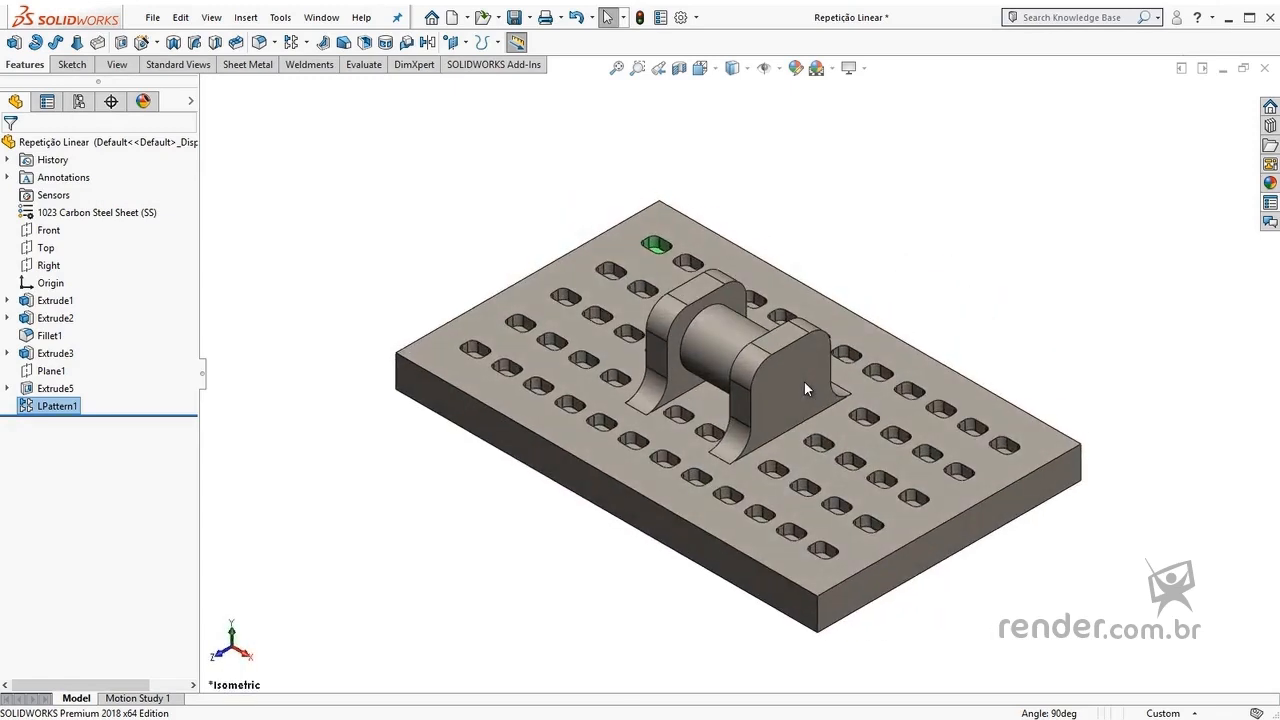
scroll(668, 265, "up", 2)
scroll(688, 298, "down", 1)
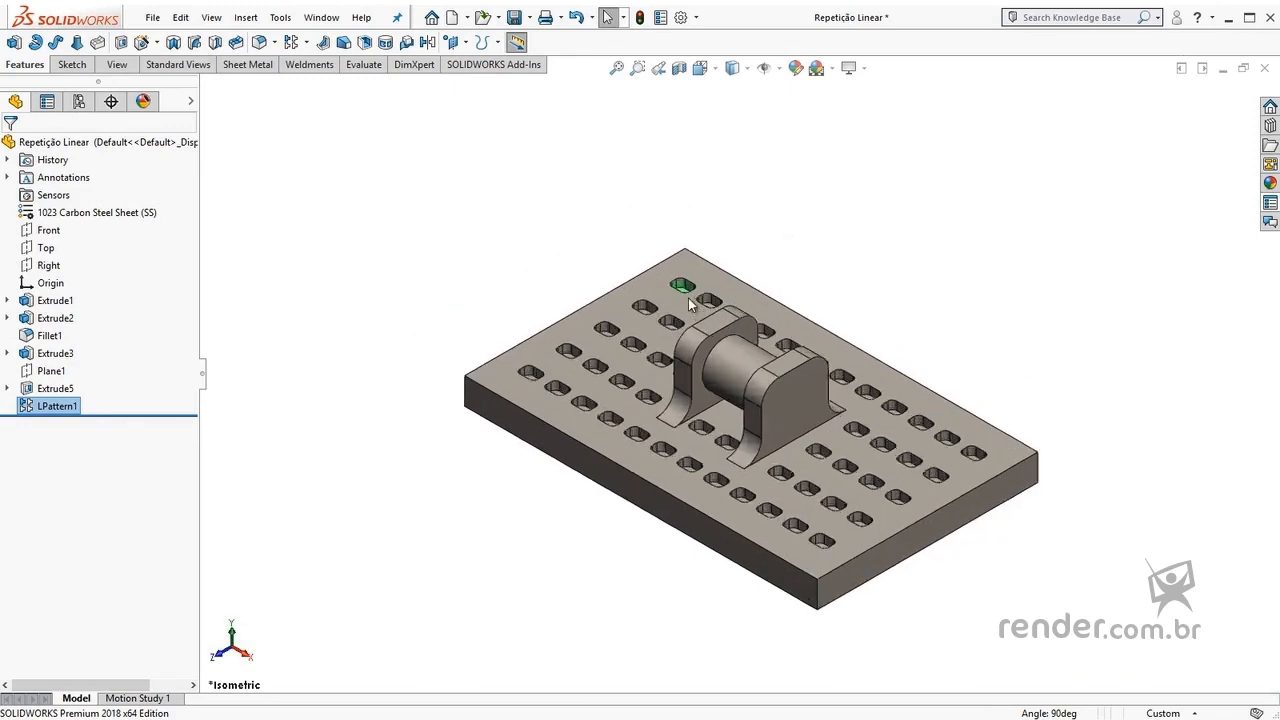
scroll(688, 298, "down", 2)
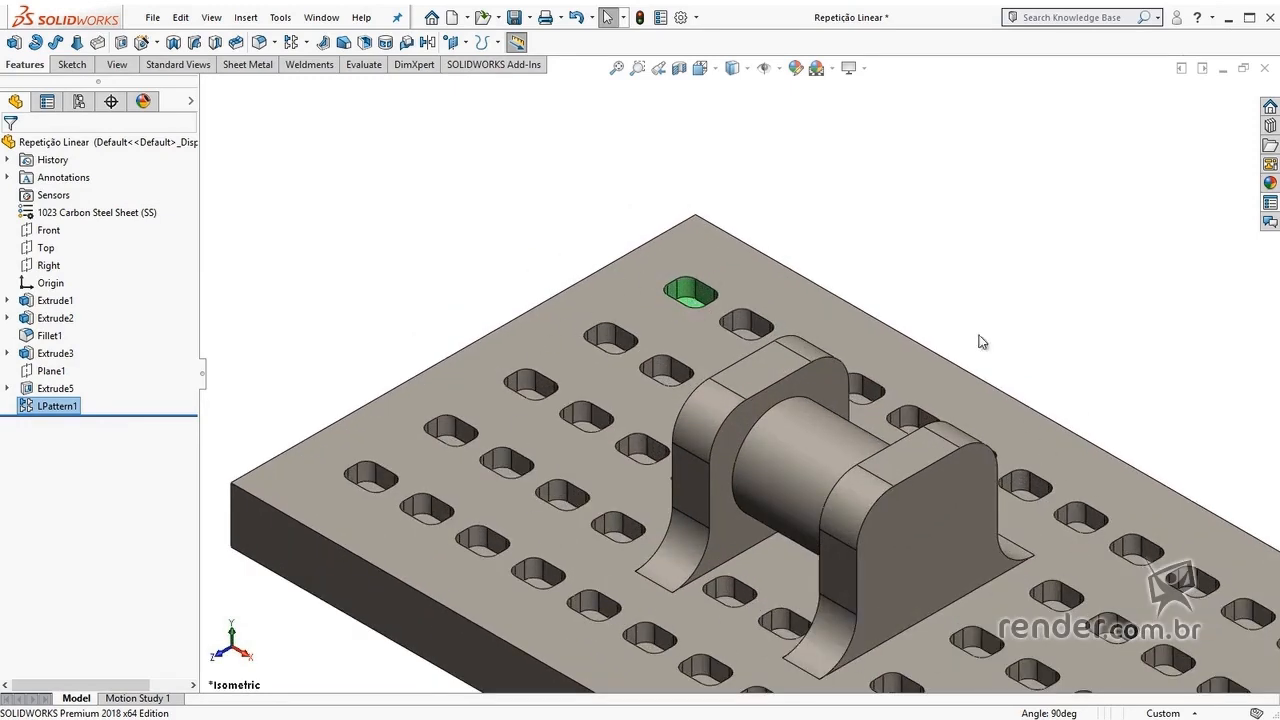
left_click(520, 250)
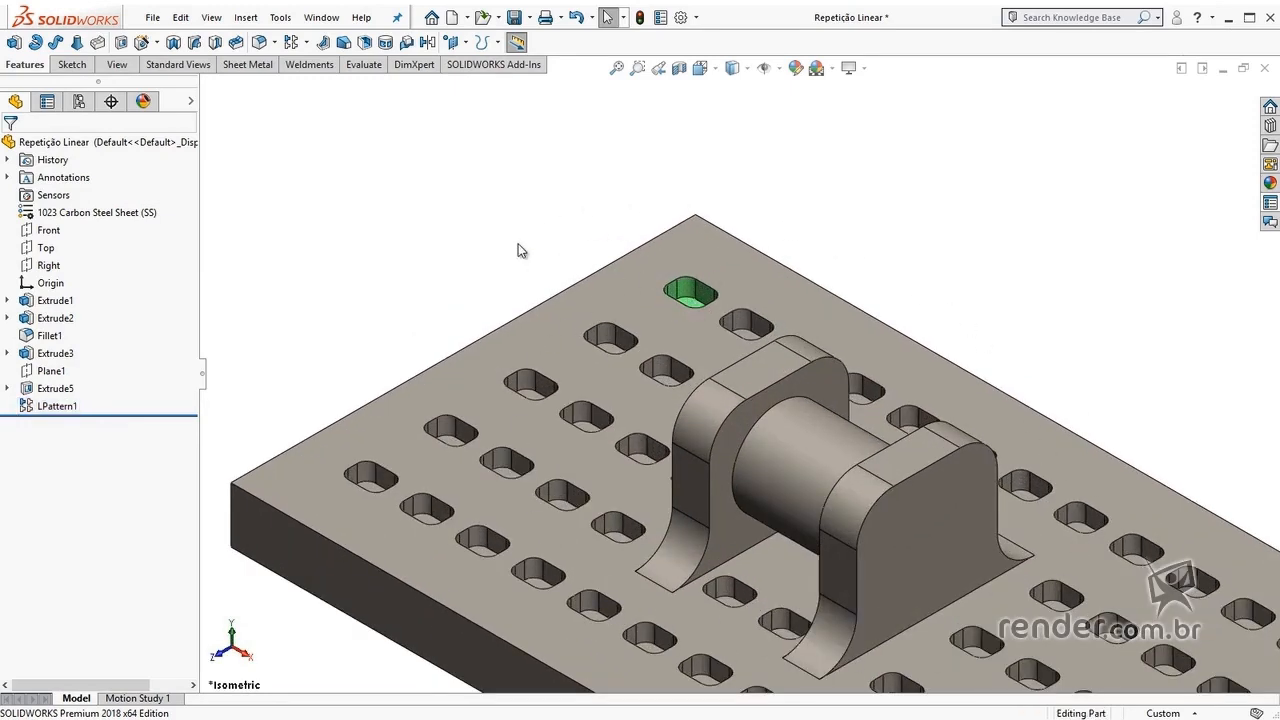
key("f")
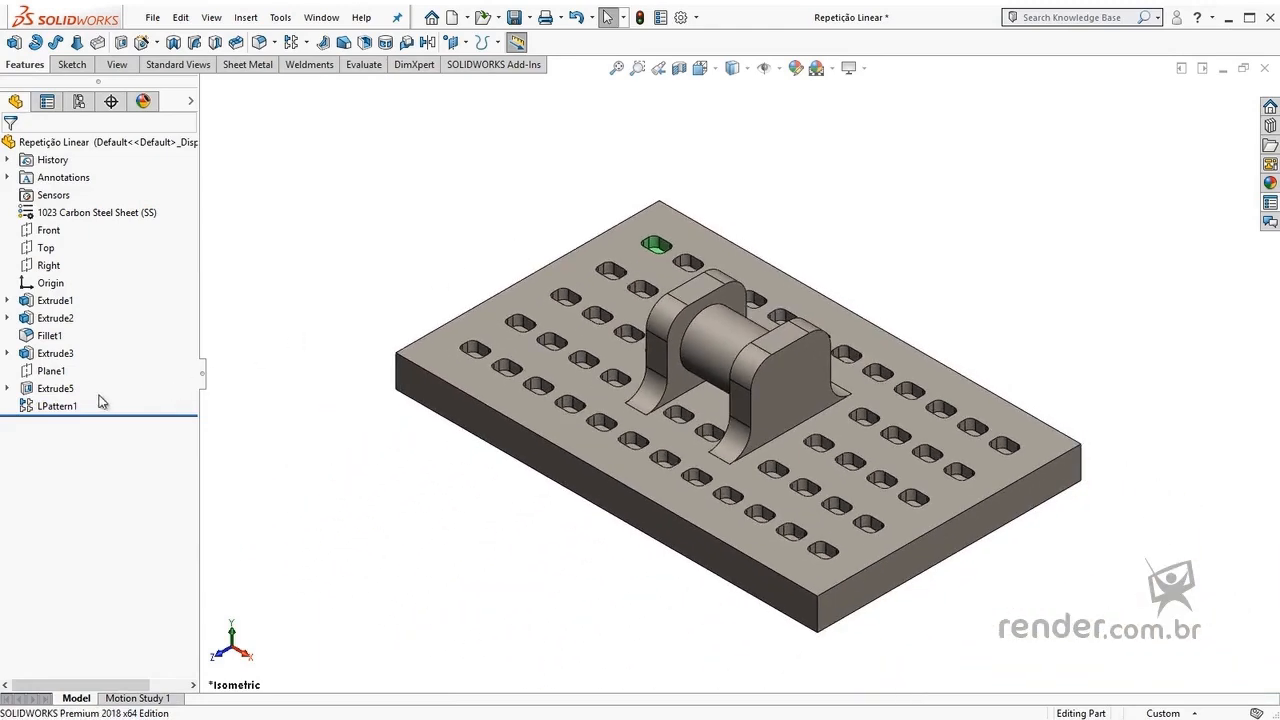
left_click(56, 406)
left_click(69, 359)
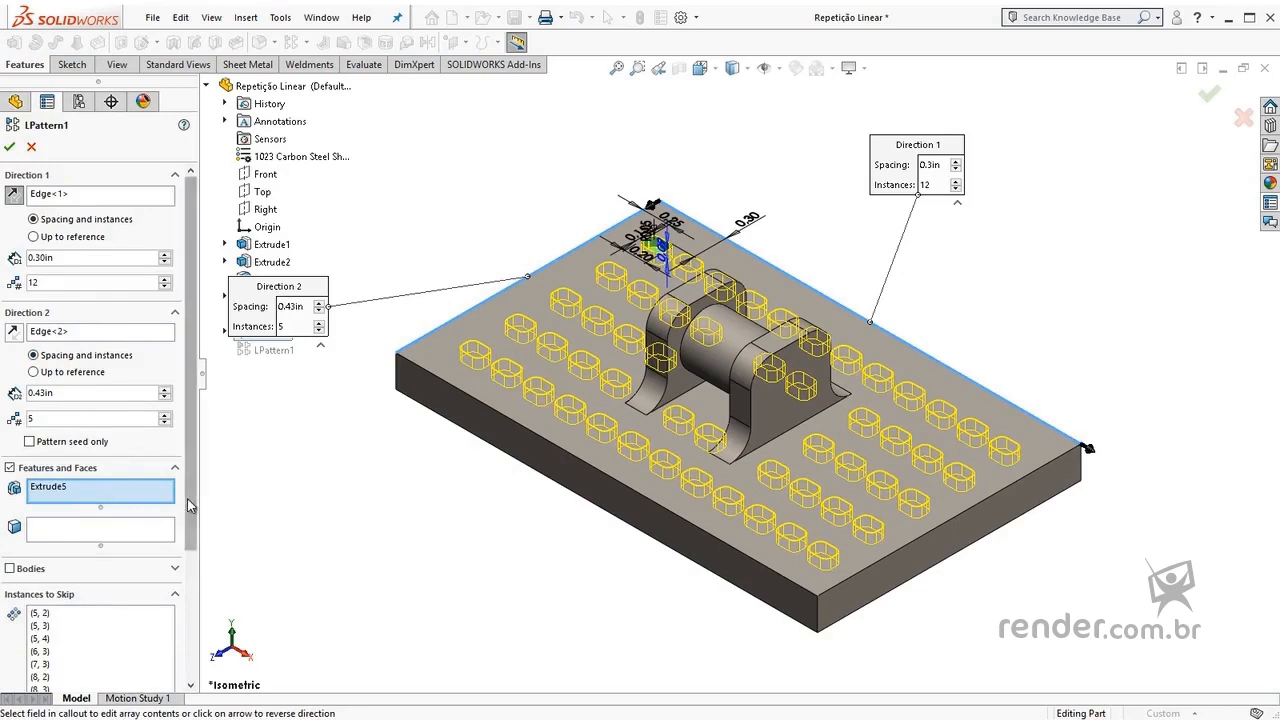
scroll(175, 506, "down", 3)
left_click(31, 613)
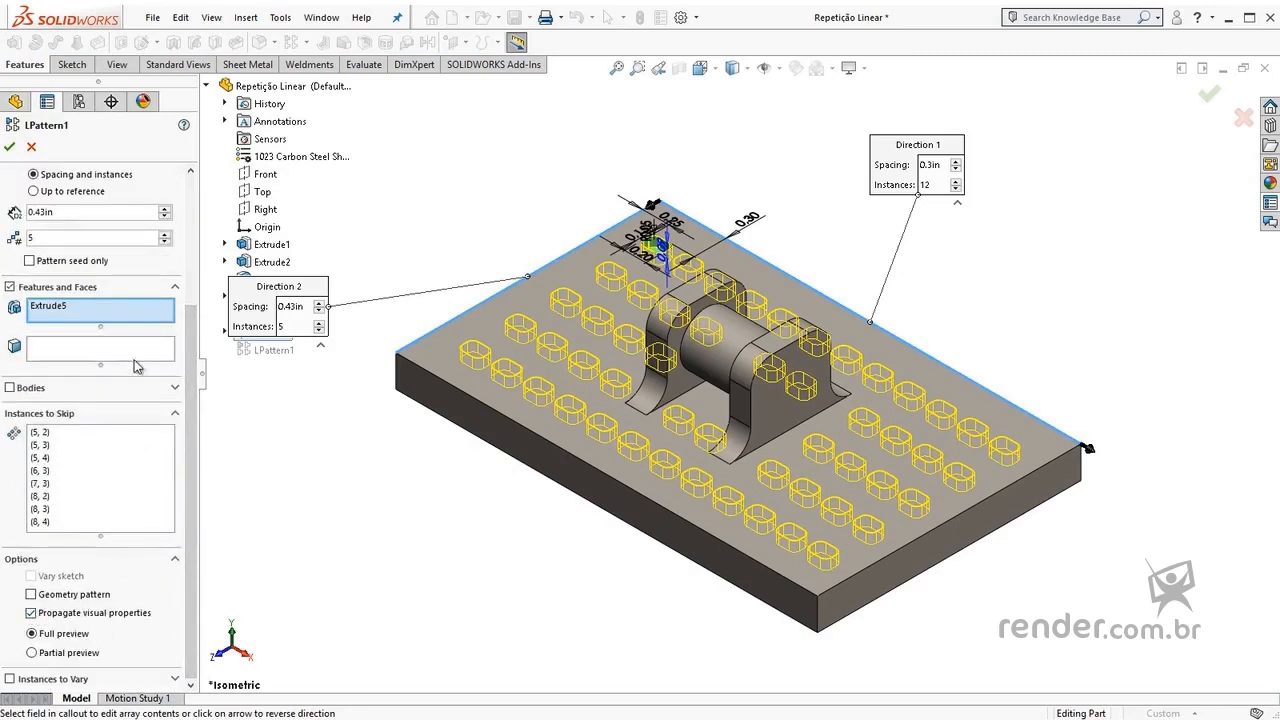
left_click(10, 148)
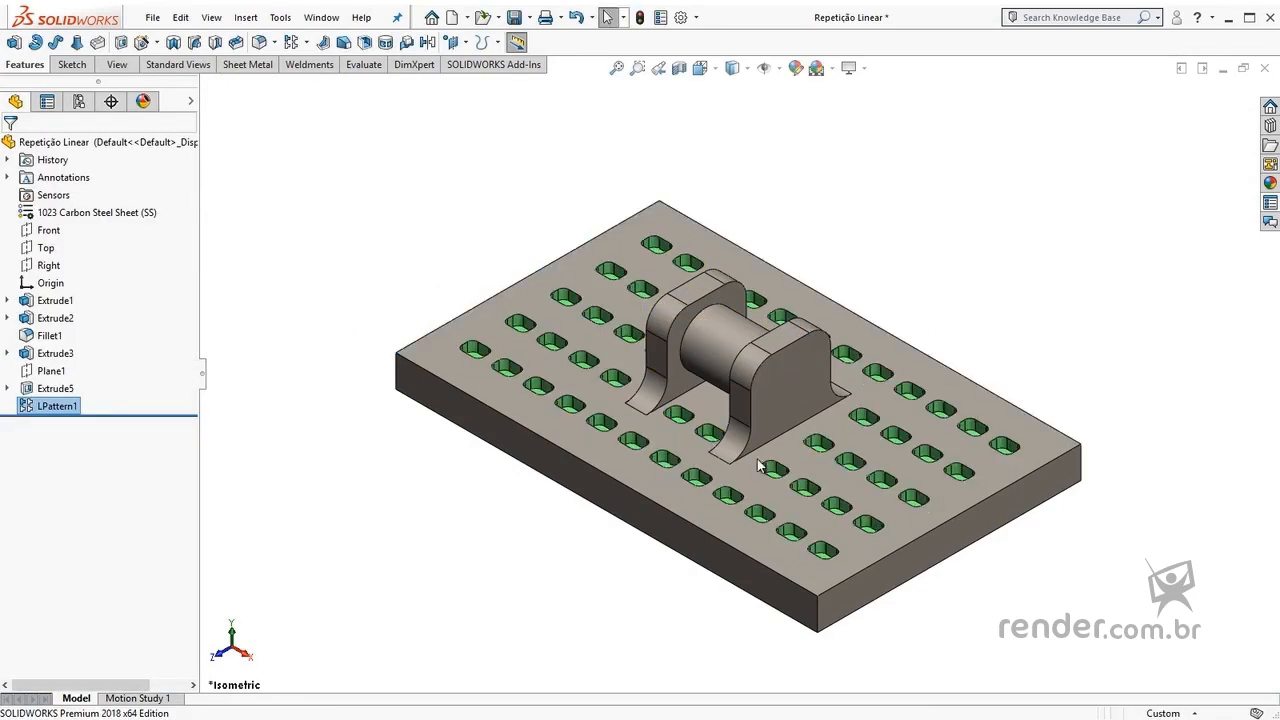
scroll(765, 465, "down", 2)
scroll(765, 465, "down", 1)
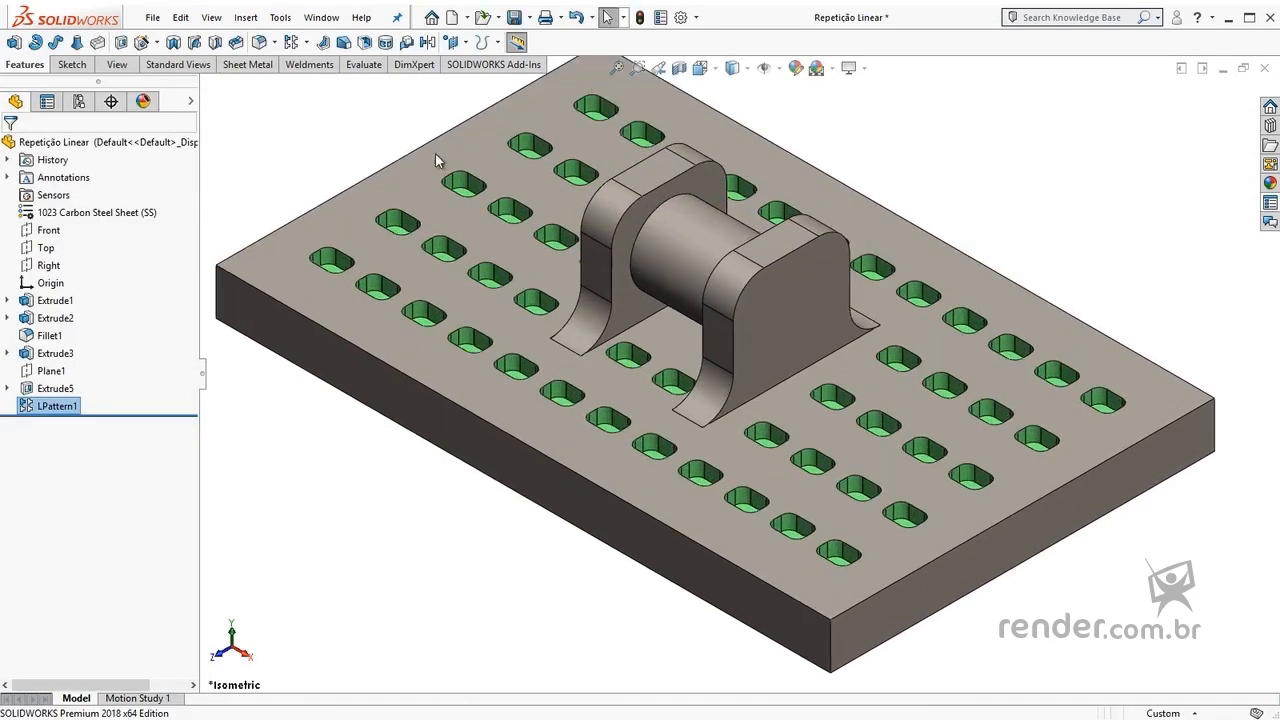
left_click(309, 537)
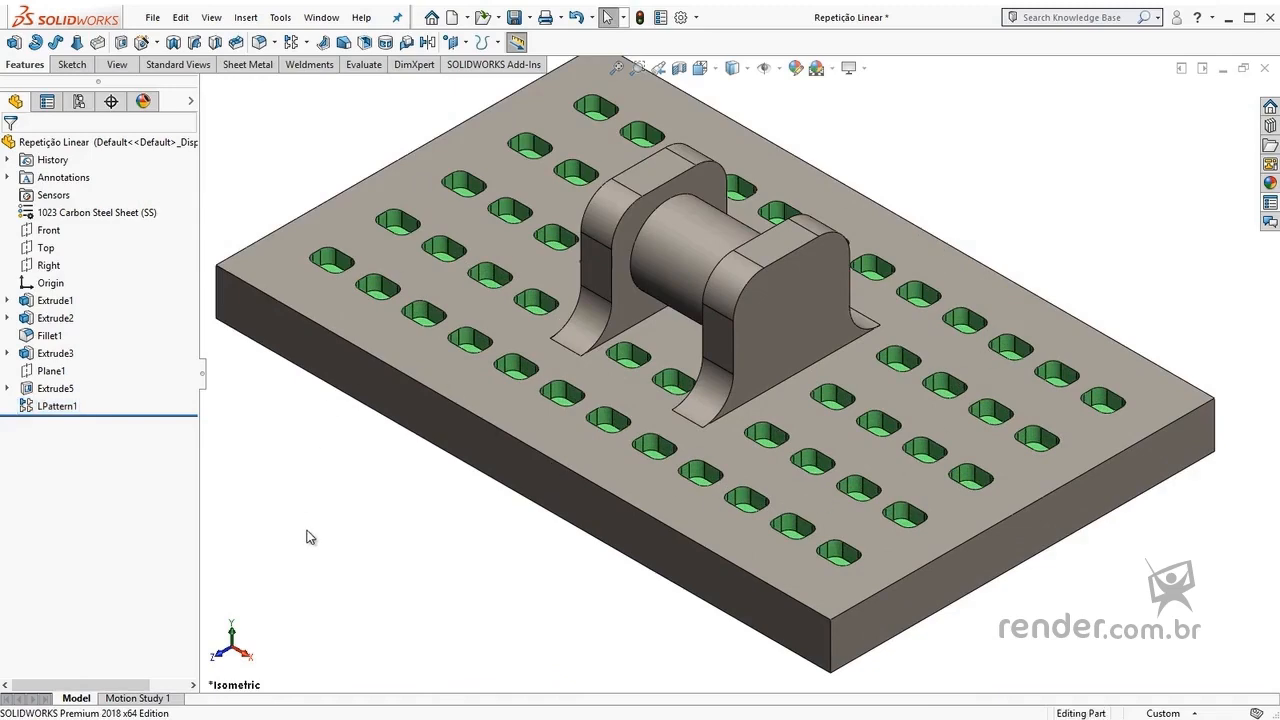
key("f")
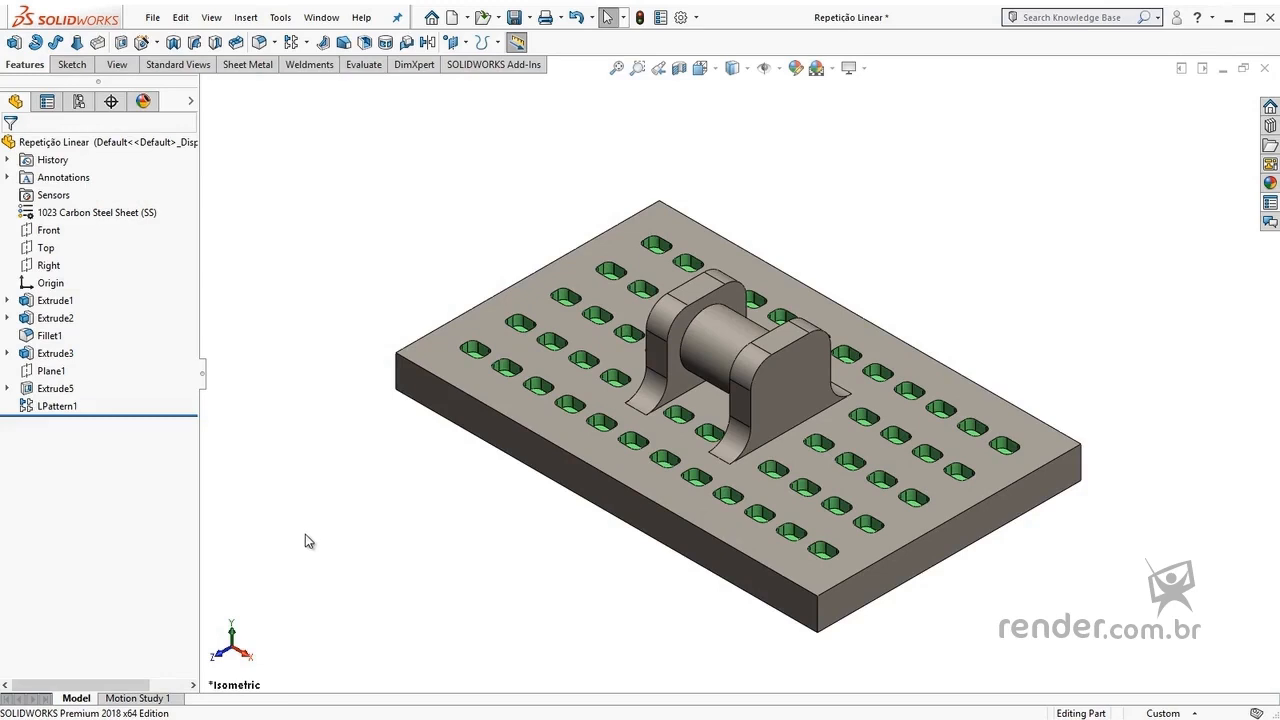
Step: Run Performance Evaluation on the part to examine the total and per-feature rebuild times, and close the report
left_click(281, 18)
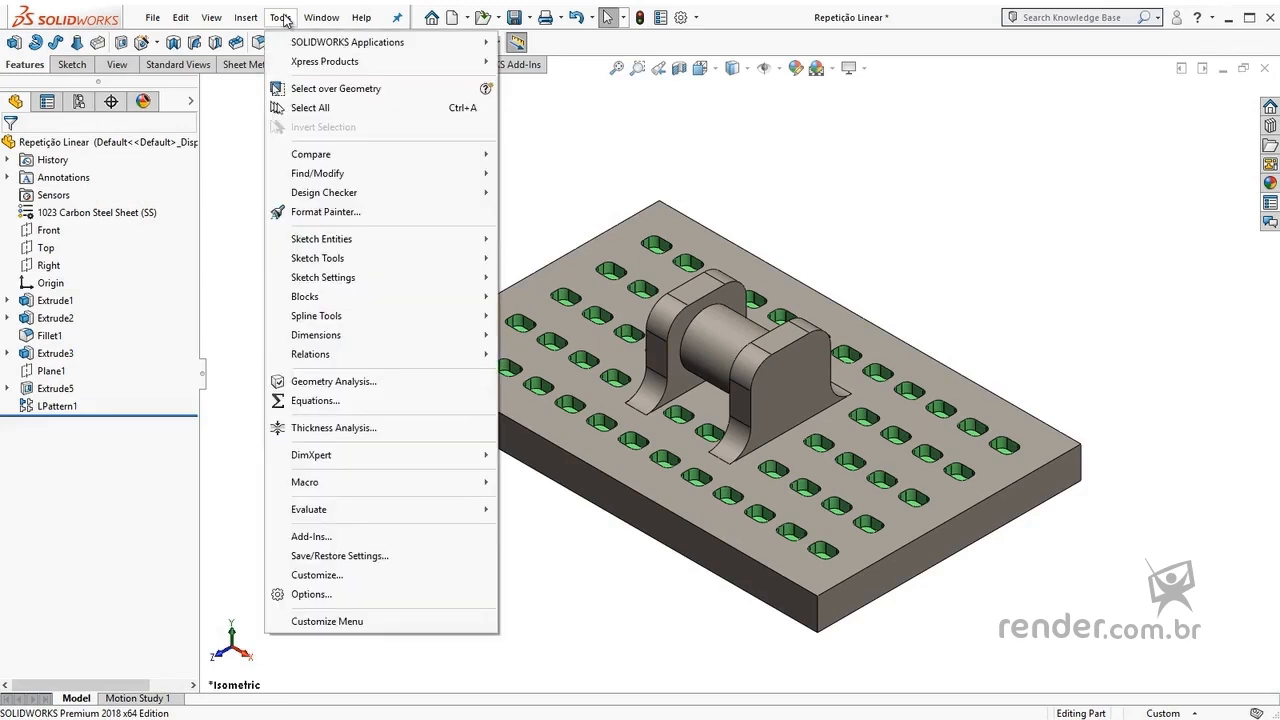
mouse_move(318, 511)
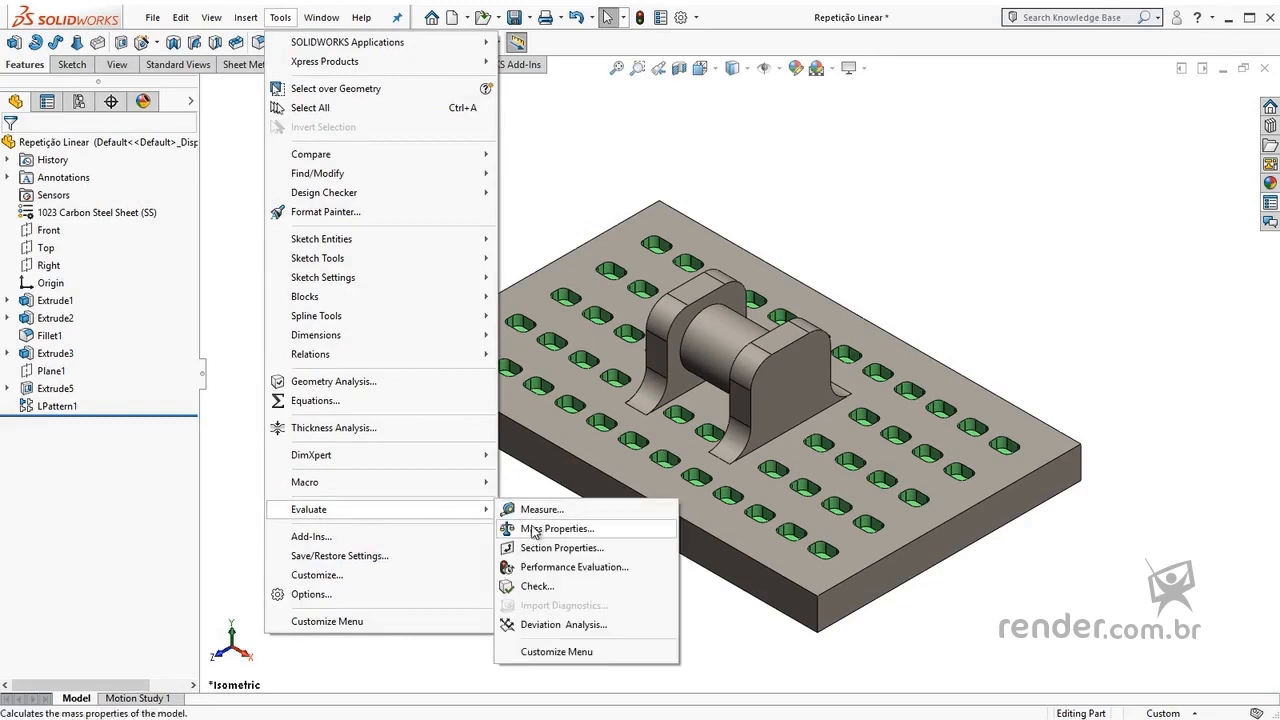
left_click(543, 566)
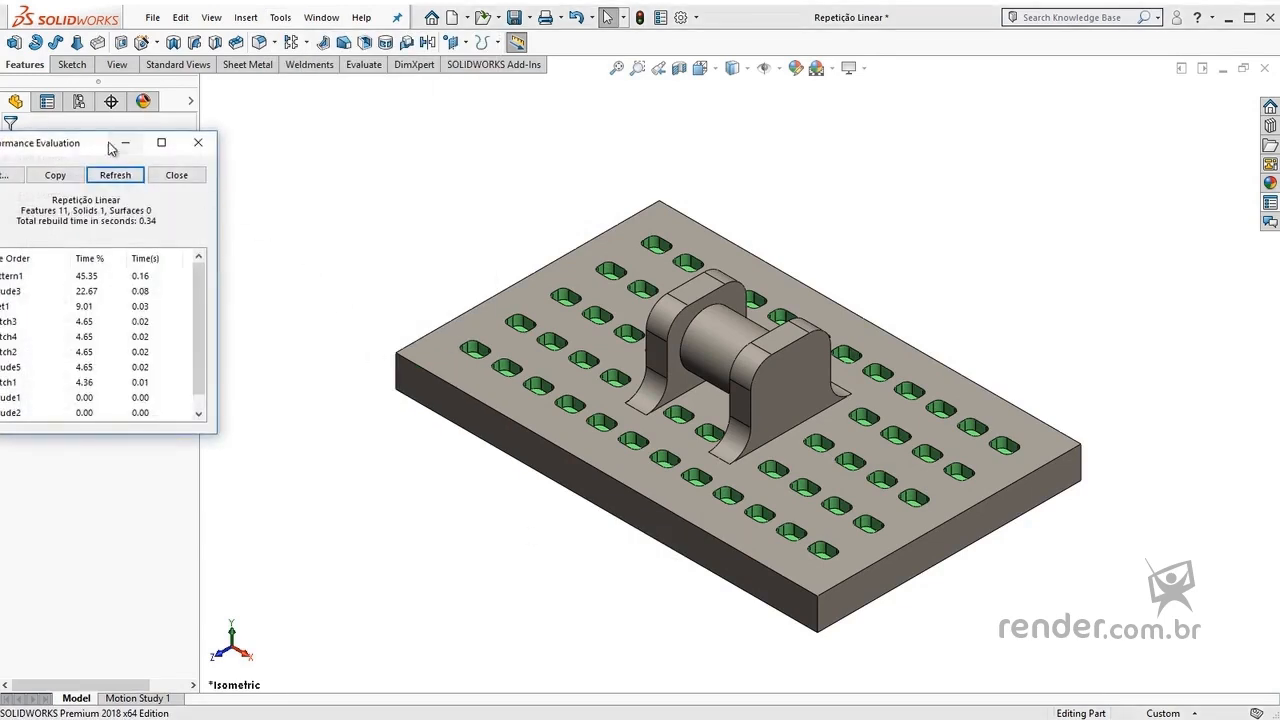
left_click_drag(110, 147, 208, 155)
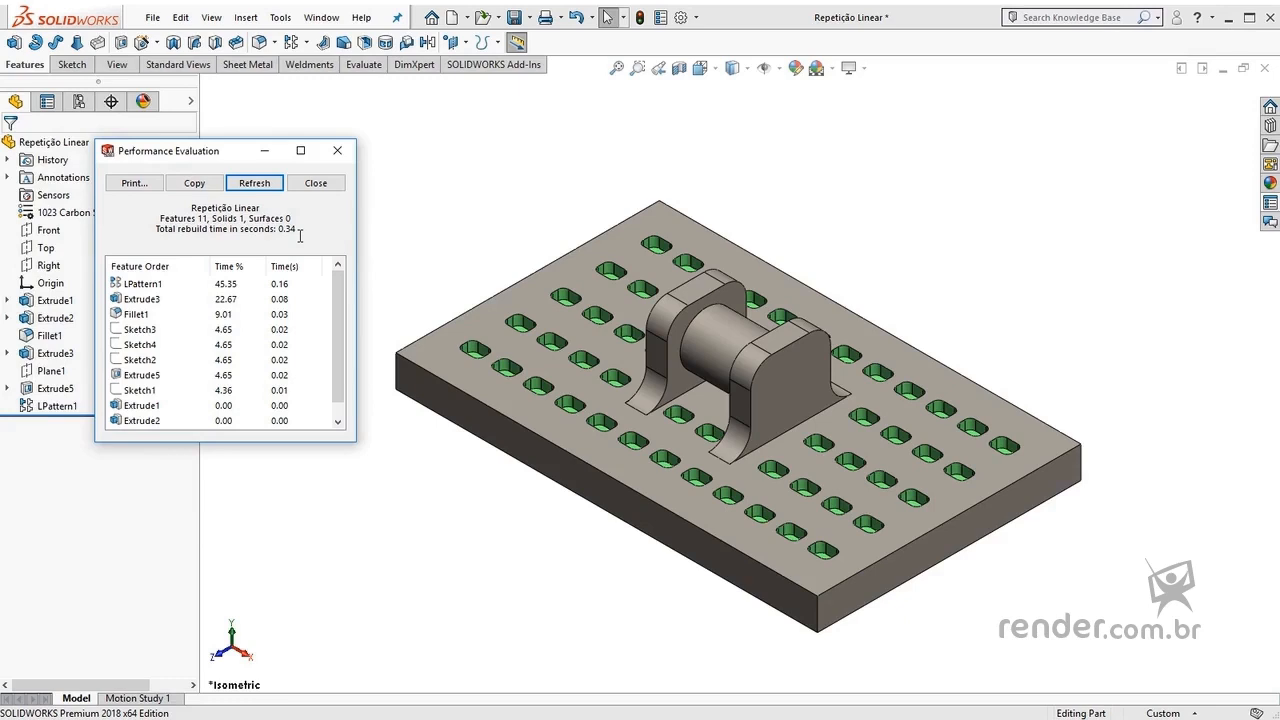
left_click(316, 184)
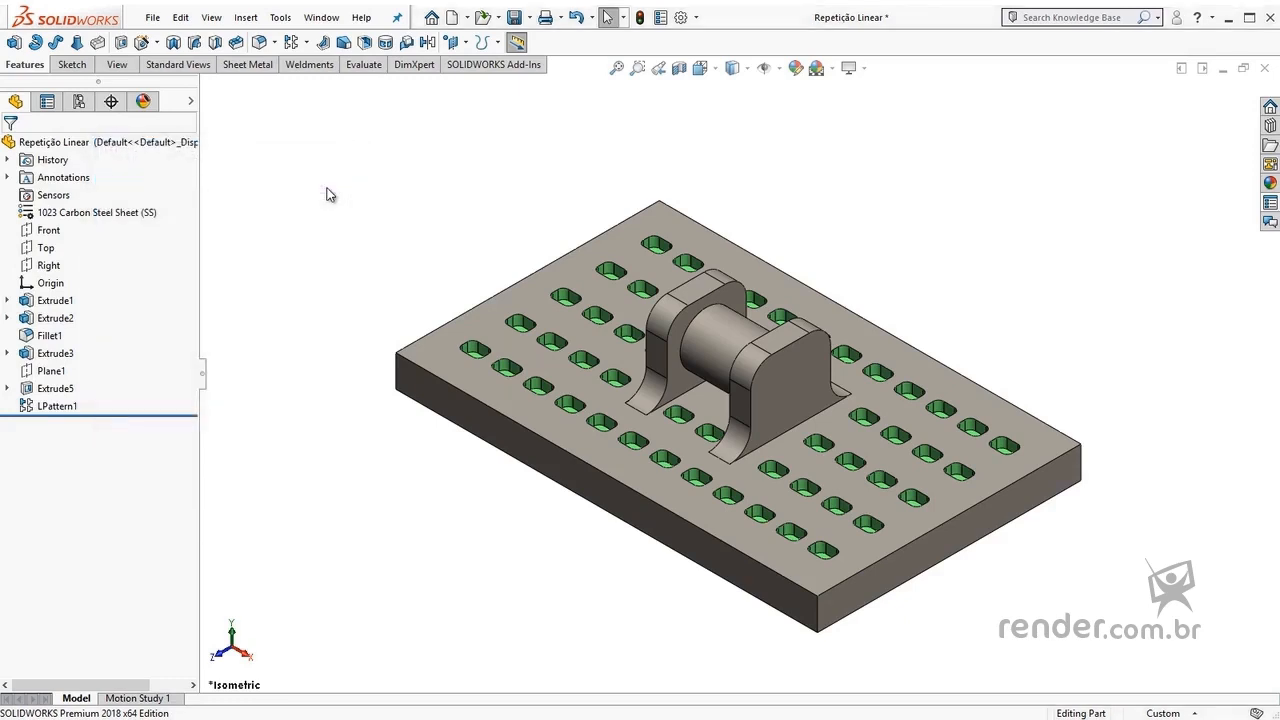
Step: Edit the linear pattern LPattern1 to enable the Geometry pattern option and clear the selection
left_click(76, 406)
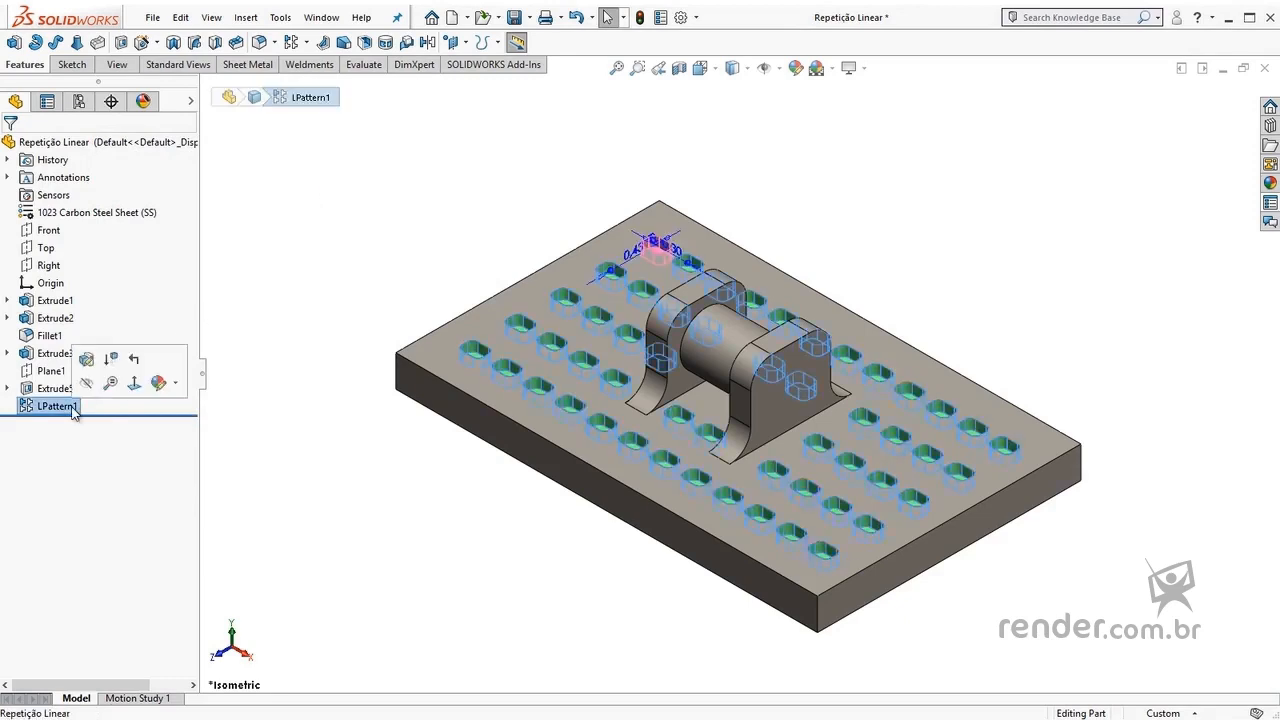
left_click(92, 364)
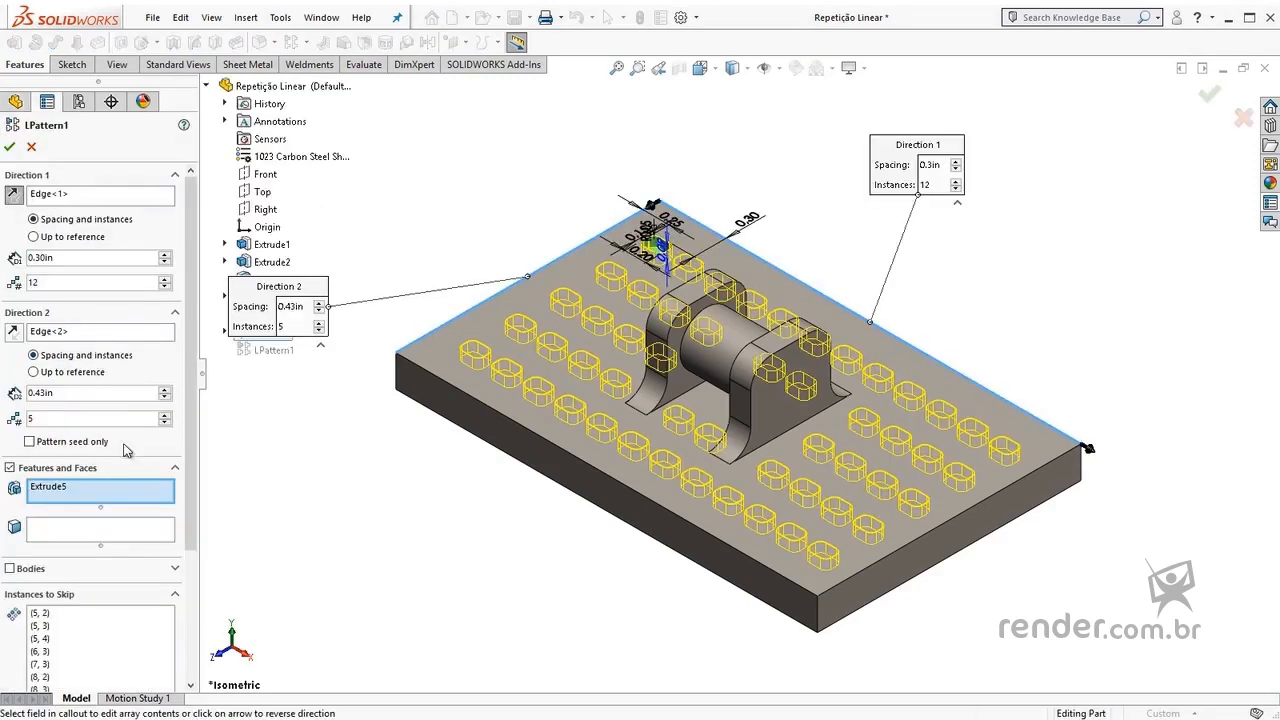
scroll(194, 658, "down", 3)
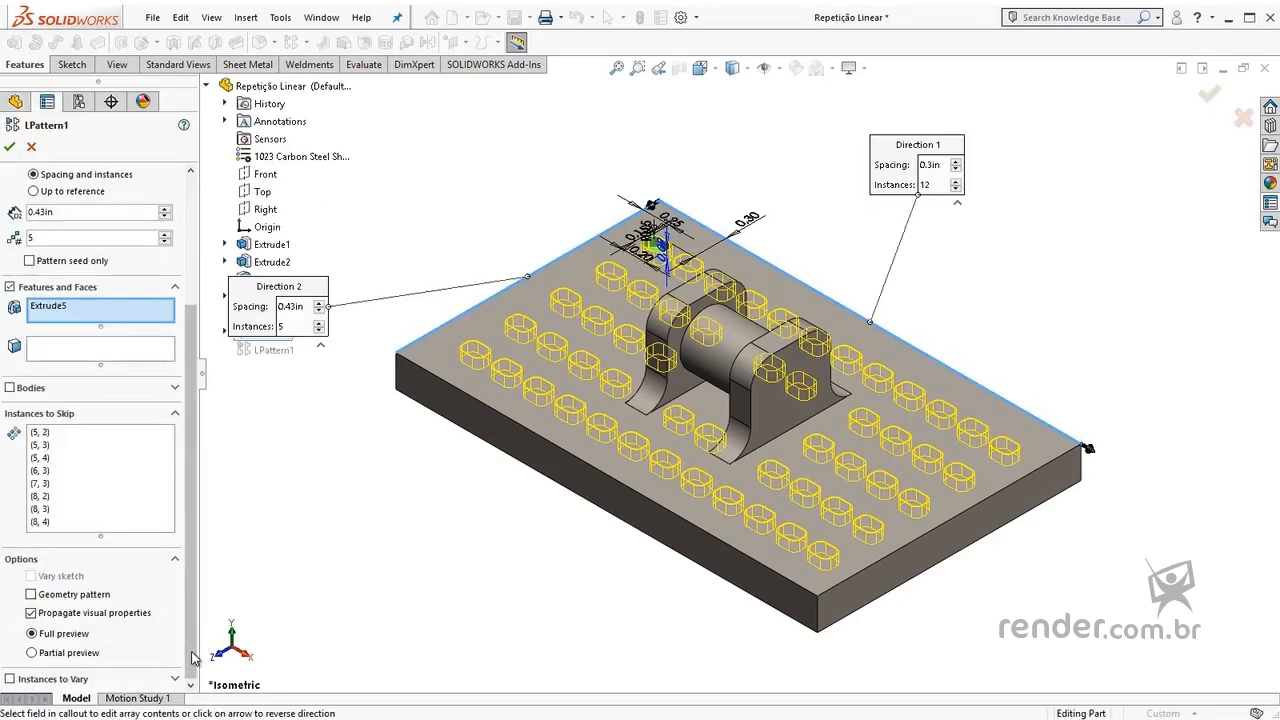
left_click(33, 595)
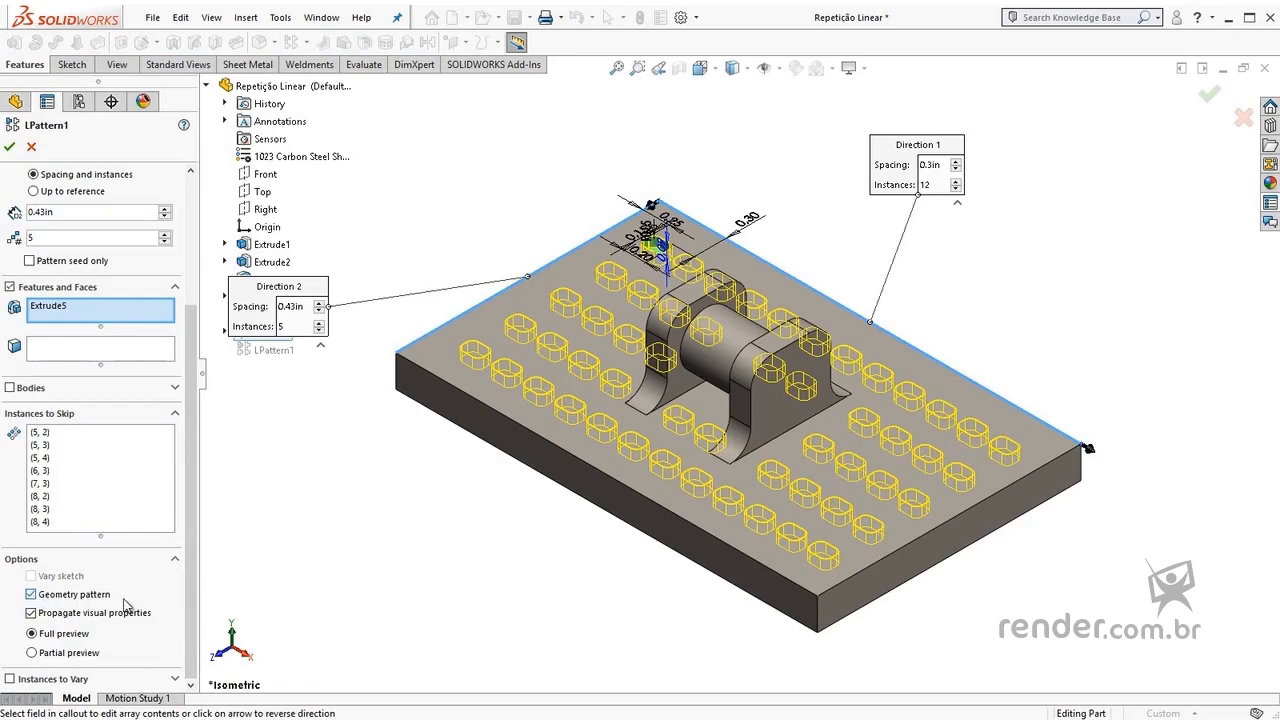
left_click(9, 147)
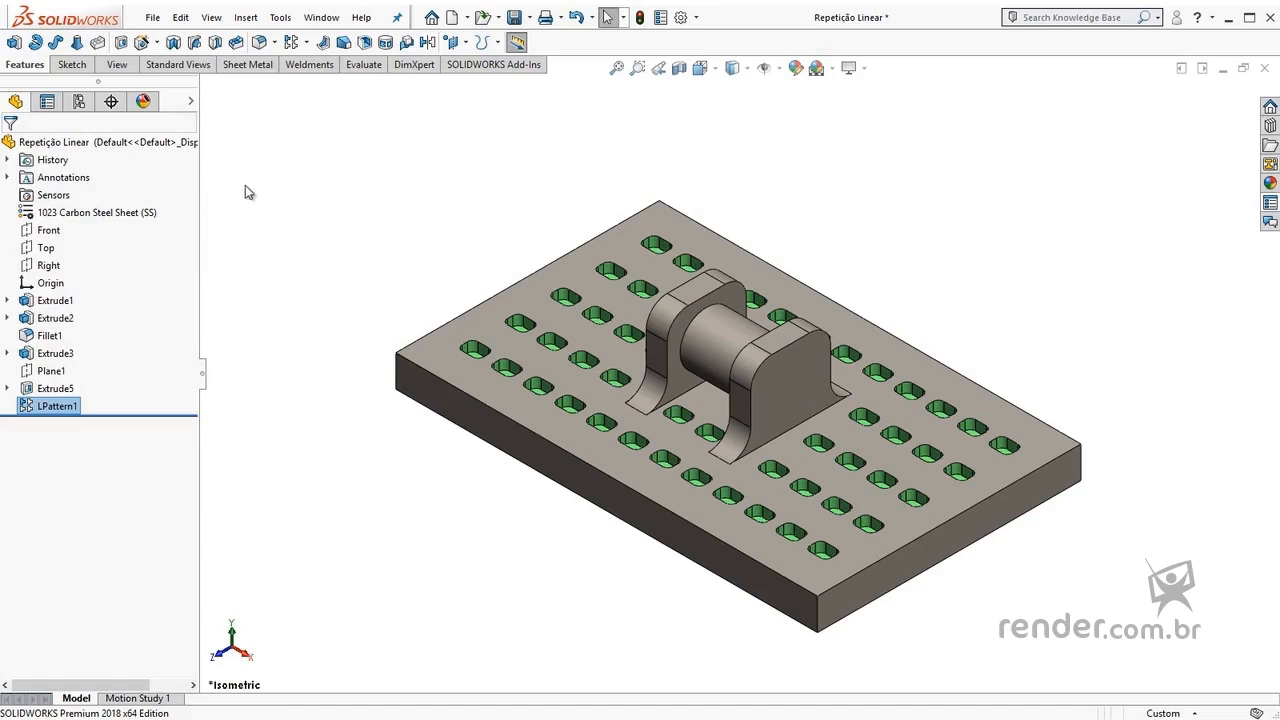
left_click(487, 158)
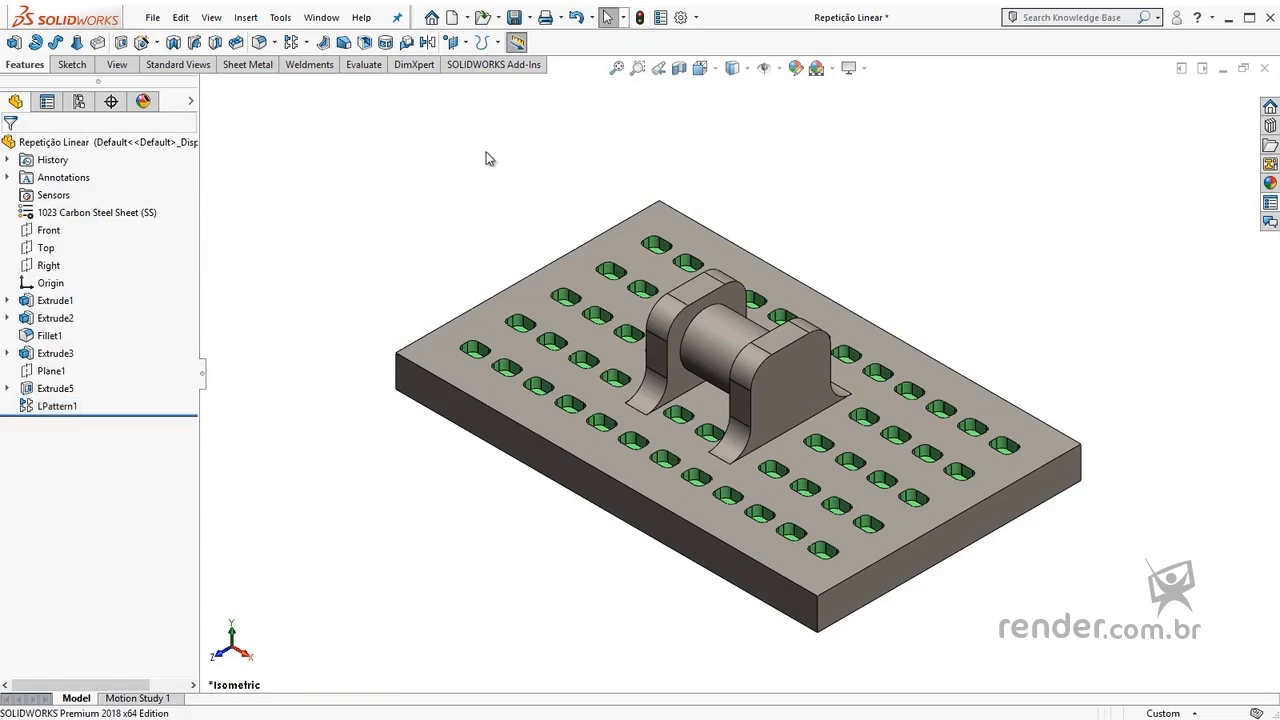
Step: Run Performance Evaluation again to compare the rebuild times with the geometry pattern in use, and close the report
left_click(280, 17)
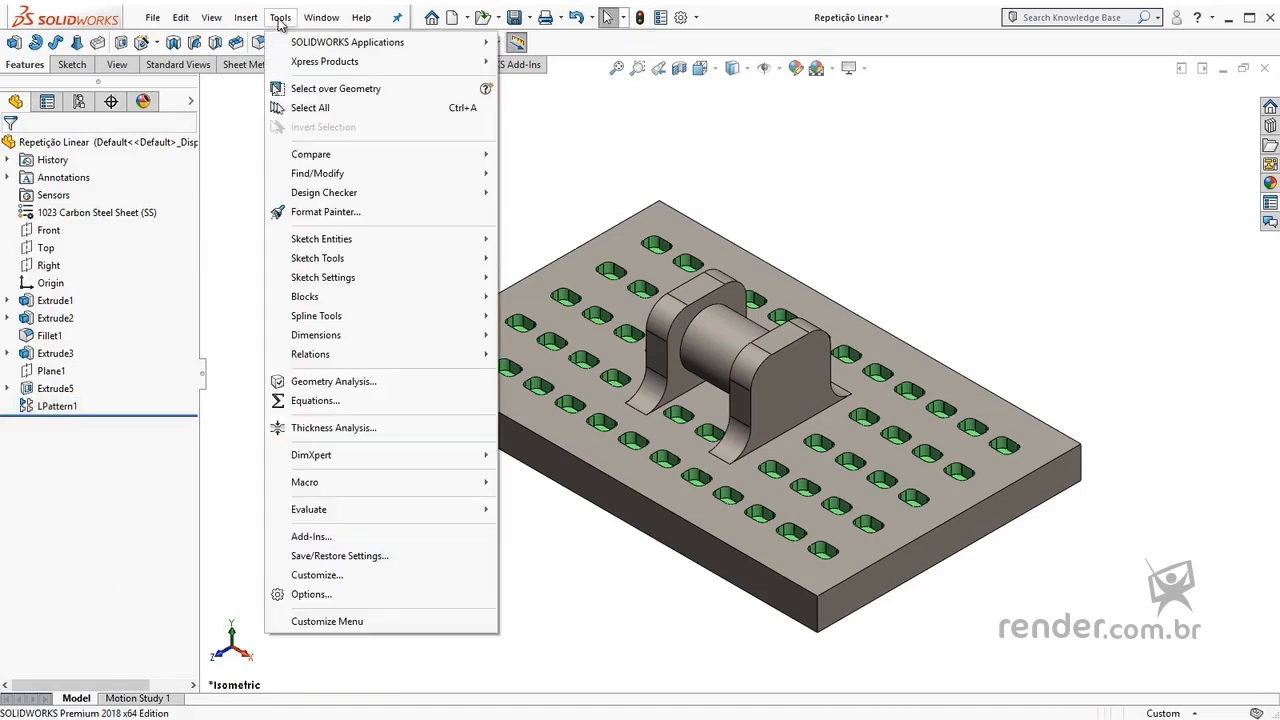
mouse_move(366, 512)
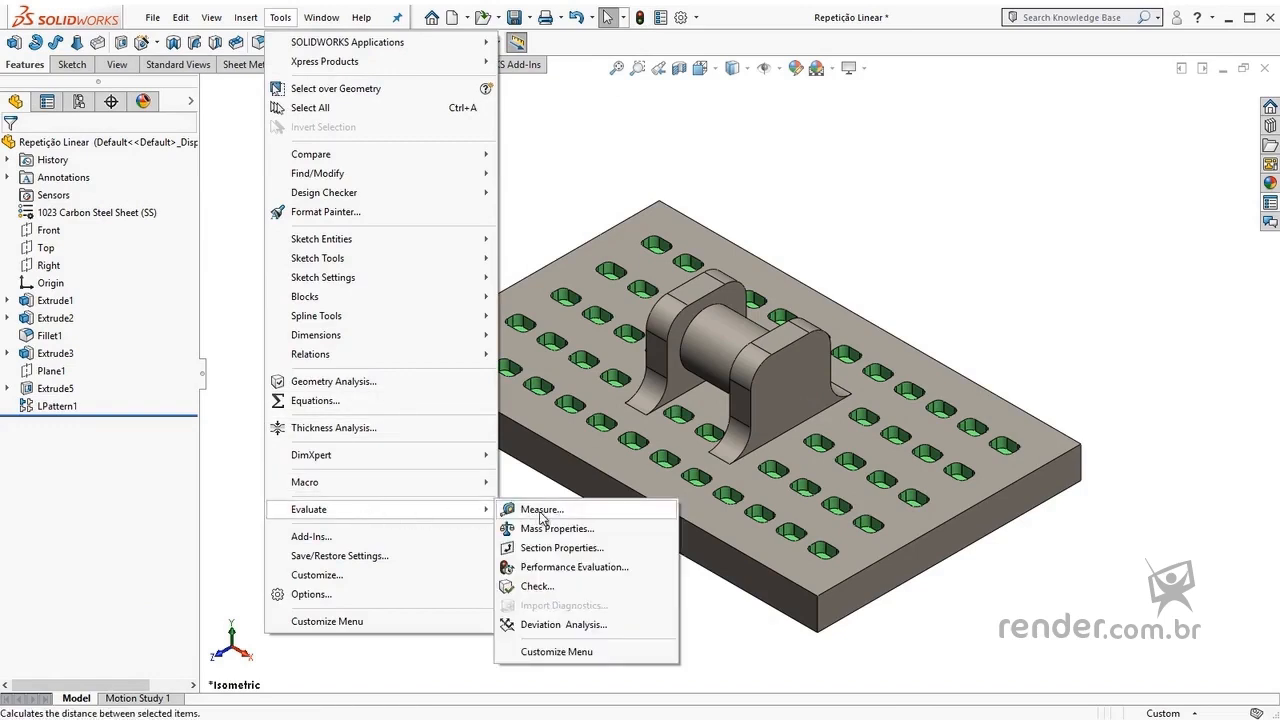
left_click(555, 567)
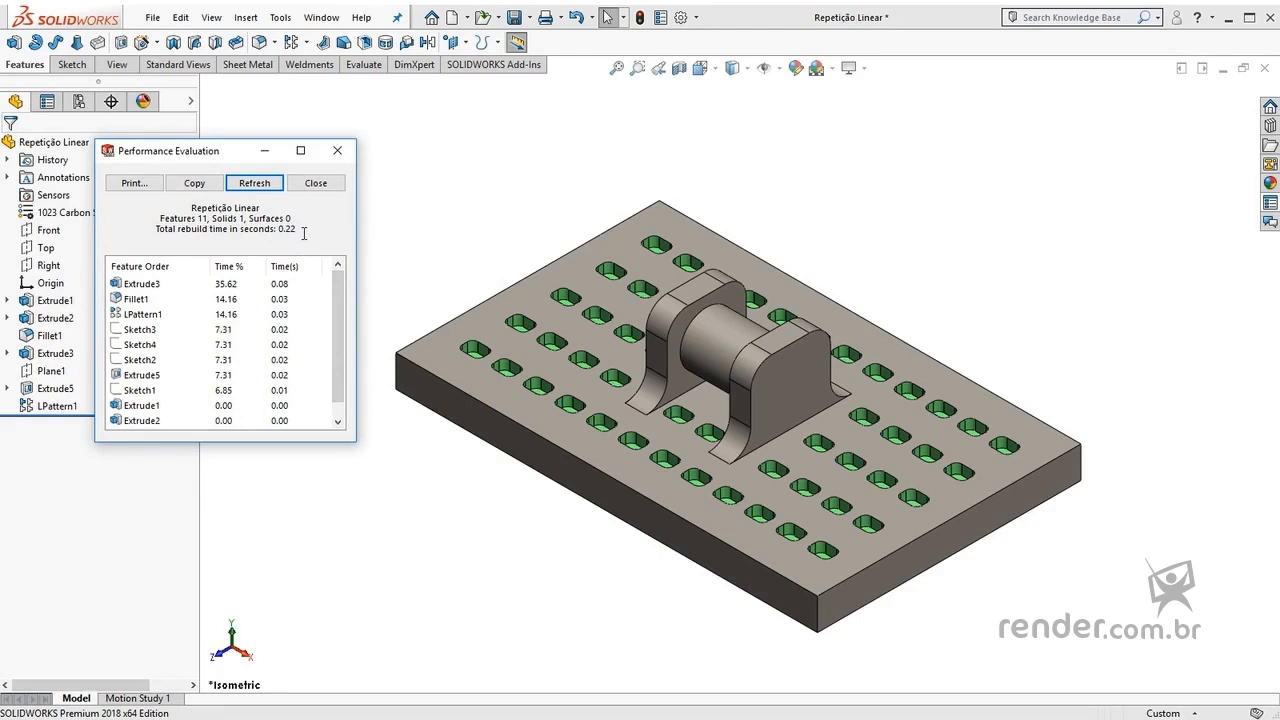
left_click(328, 184)
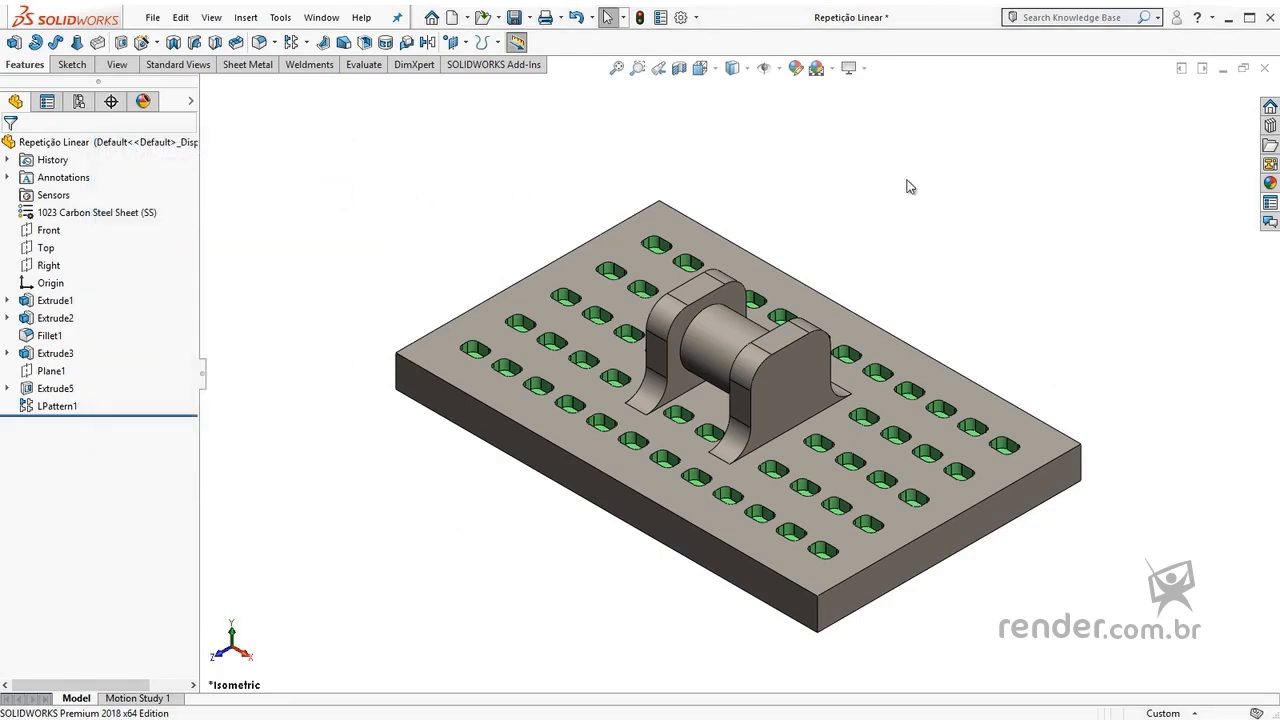